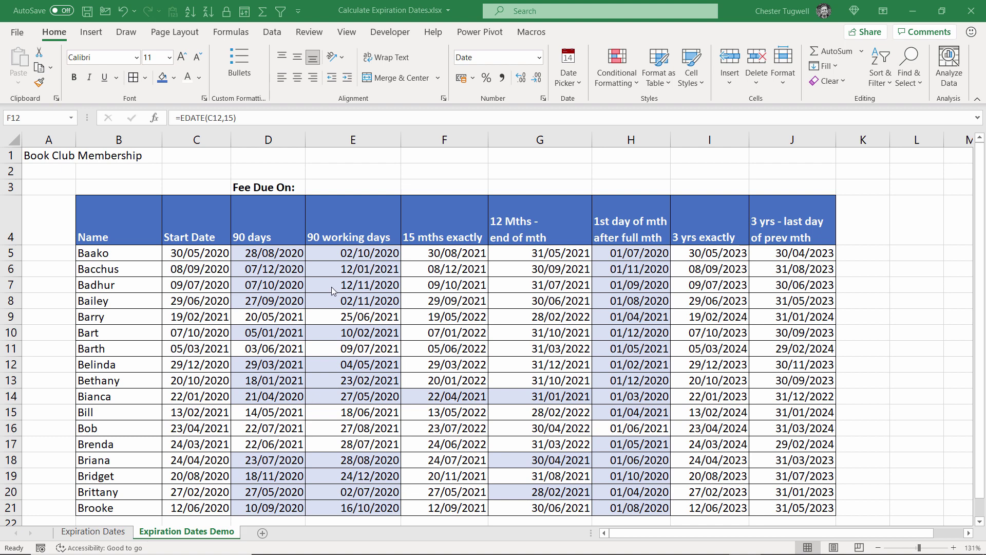
Step: On the Expiration Dates sheet, enter =C5+90 in D5 and fill it down to row 21
{"action": "left_click", "coordinate": [118, 535]}
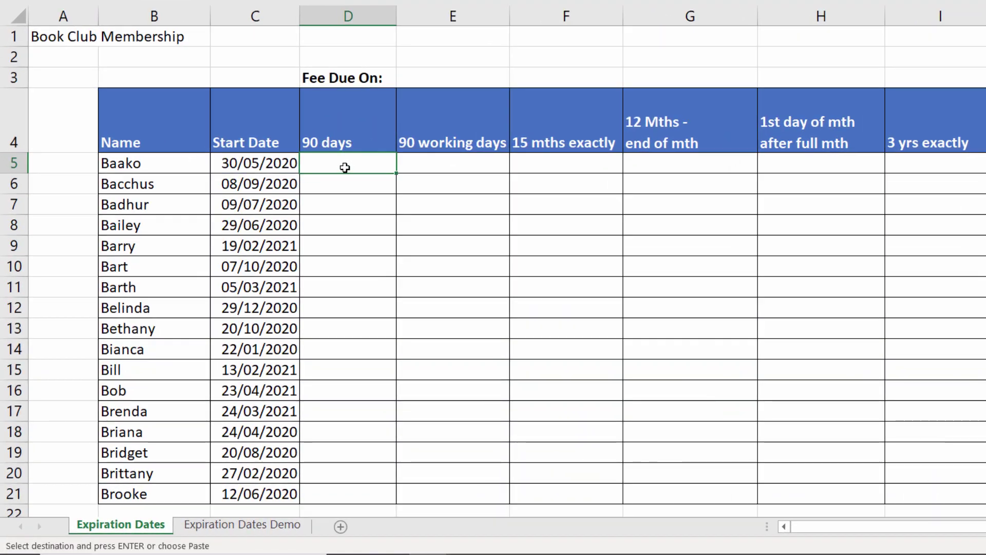
{"action": "double_click", "coordinate": [345, 168]}
{"action": "type", "text": "="}
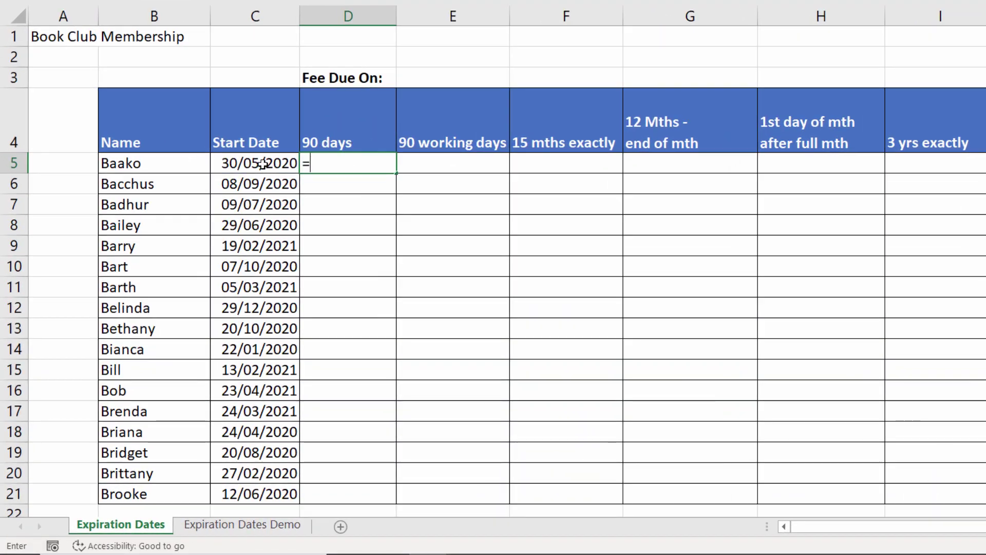
{"action": "left_click", "coordinate": [263, 163]}
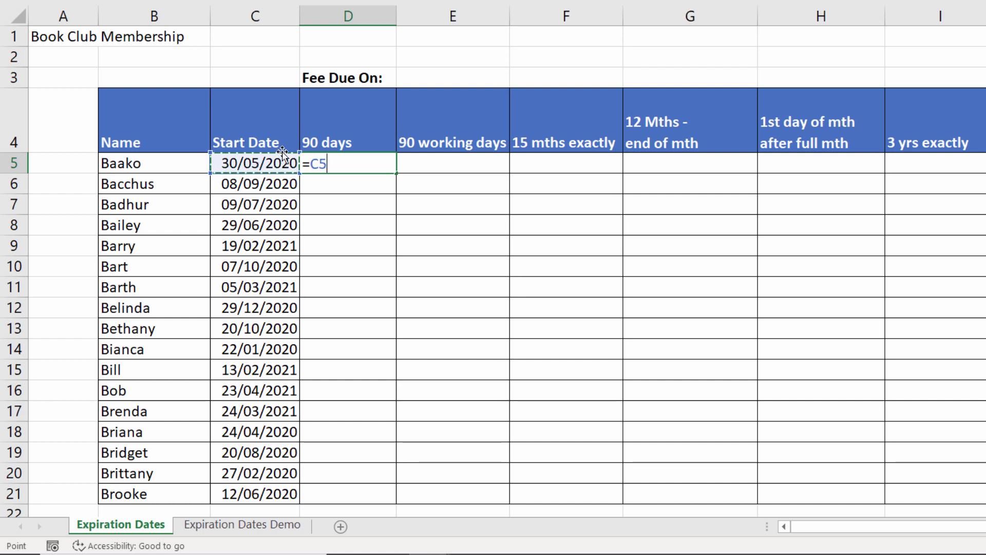
{"action": "type", "text": "+90"}
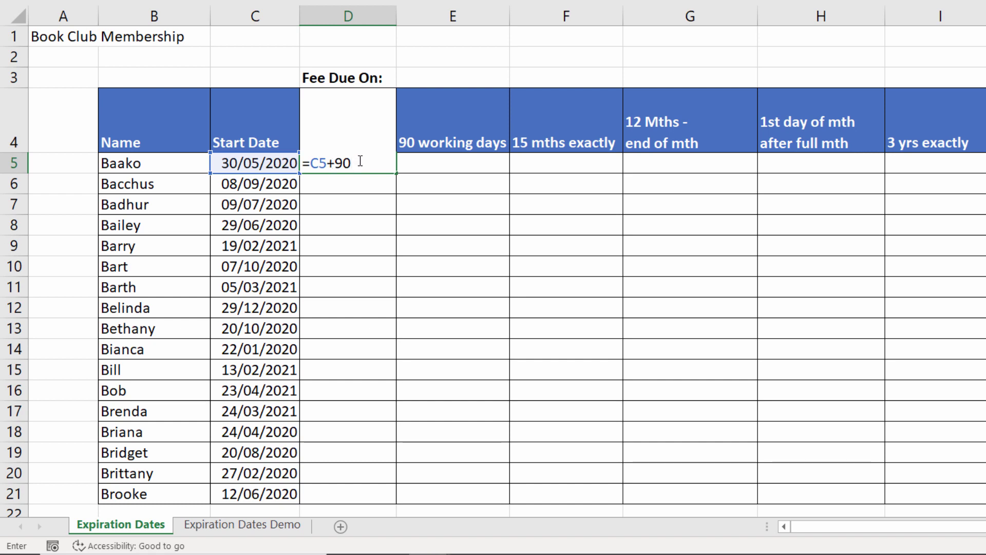
{"action": "key", "text": "Return"}
{"action": "left_click", "coordinate": [390, 169]}
{"action": "double_click", "coordinate": [396, 174]}
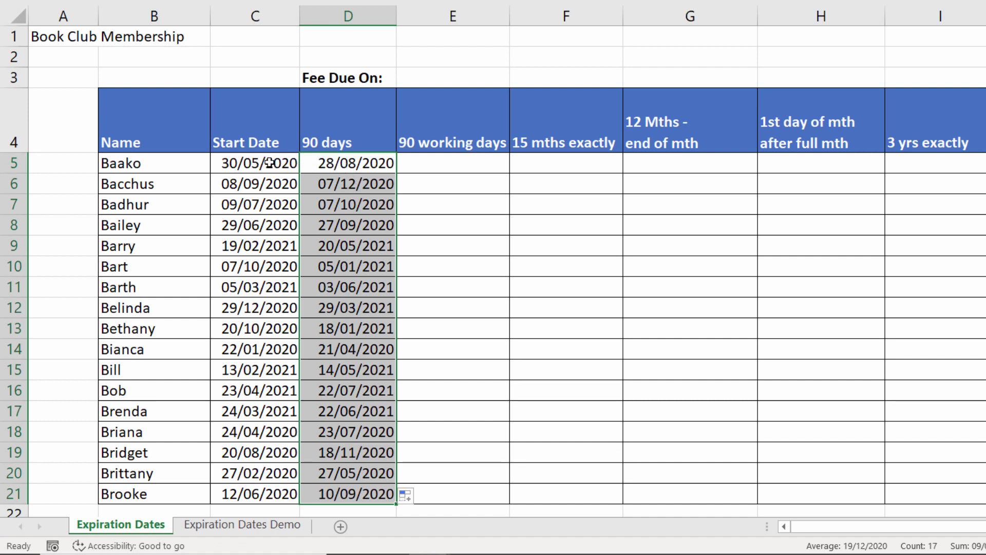
Step: Change D5's formula to =C5+90-1 and copy it down to D21
{"action": "double_click", "coordinate": [345, 163]}
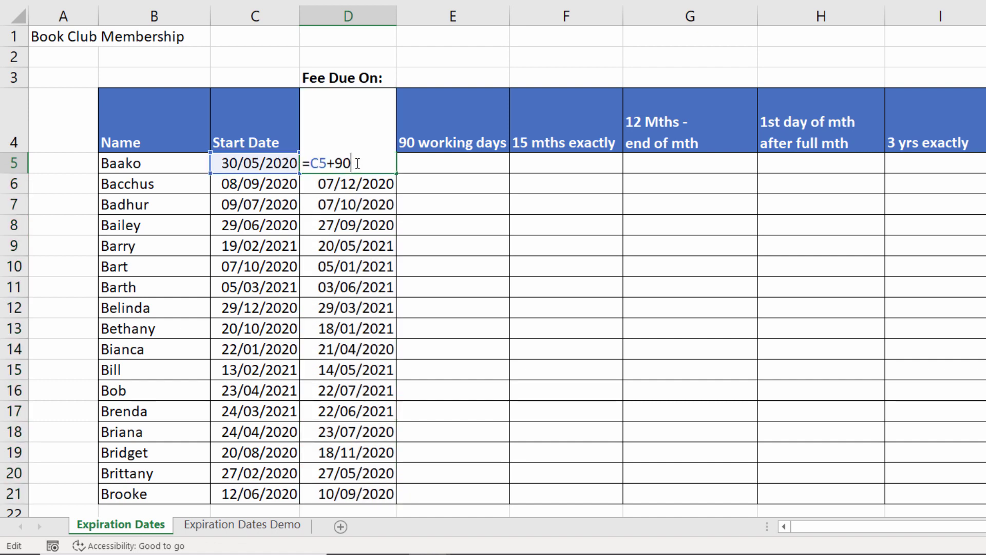
{"action": "left_click_drag", "start_coordinate": [353, 163], "coordinate": [337, 163]}
{"action": "type", "text": "1"}
{"action": "key", "text": "Return"}
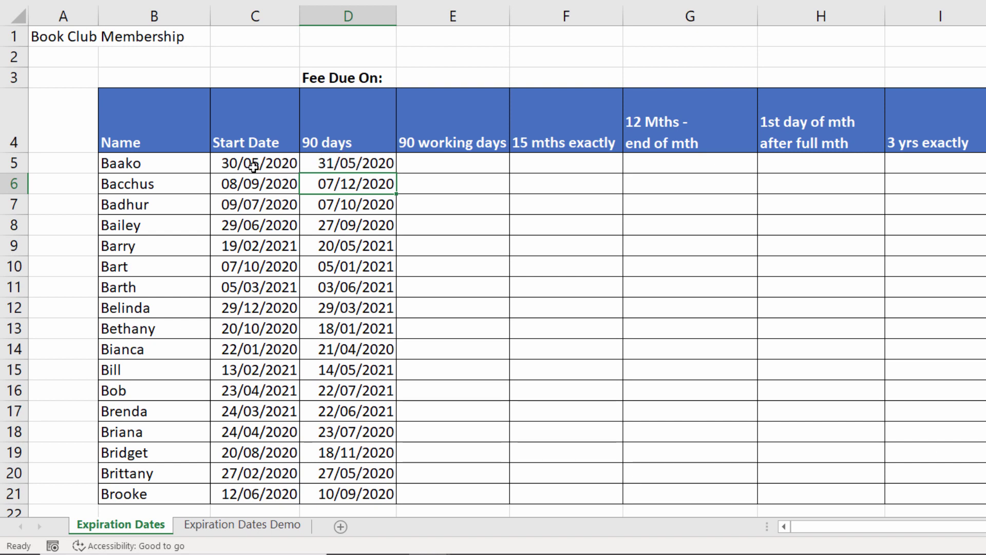
{"action": "double_click", "coordinate": [350, 165]}
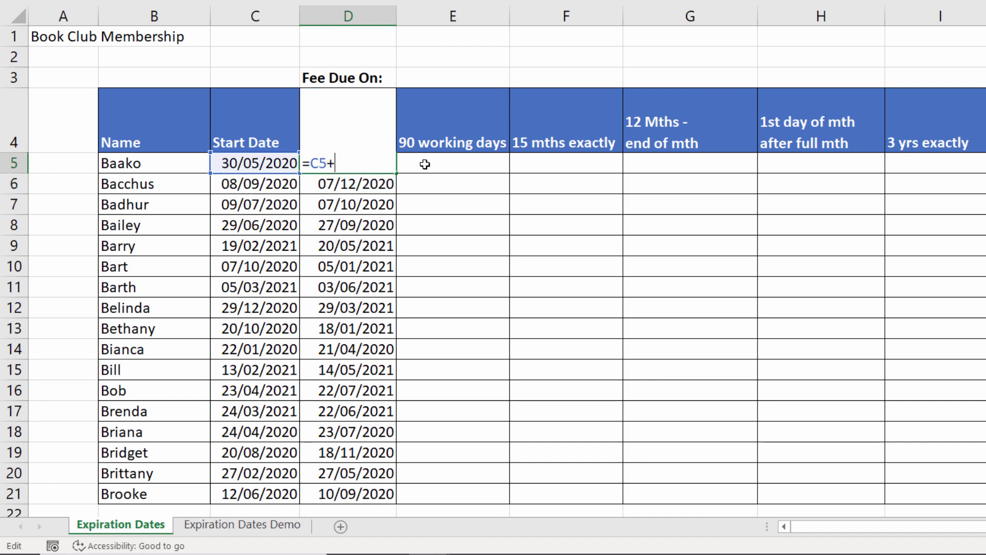
{"action": "type", "text": "90-1"}
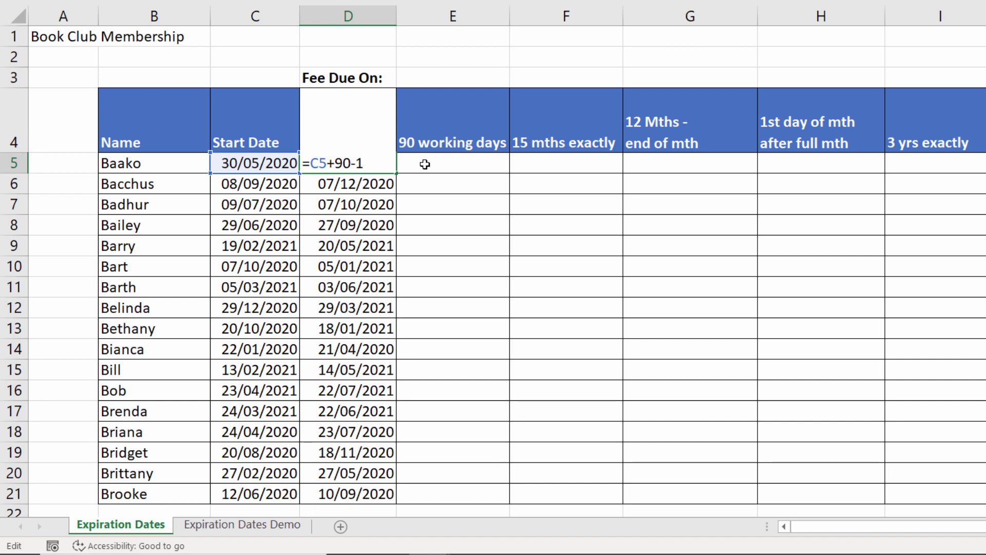
{"action": "key", "text": "ctrl+Return"}
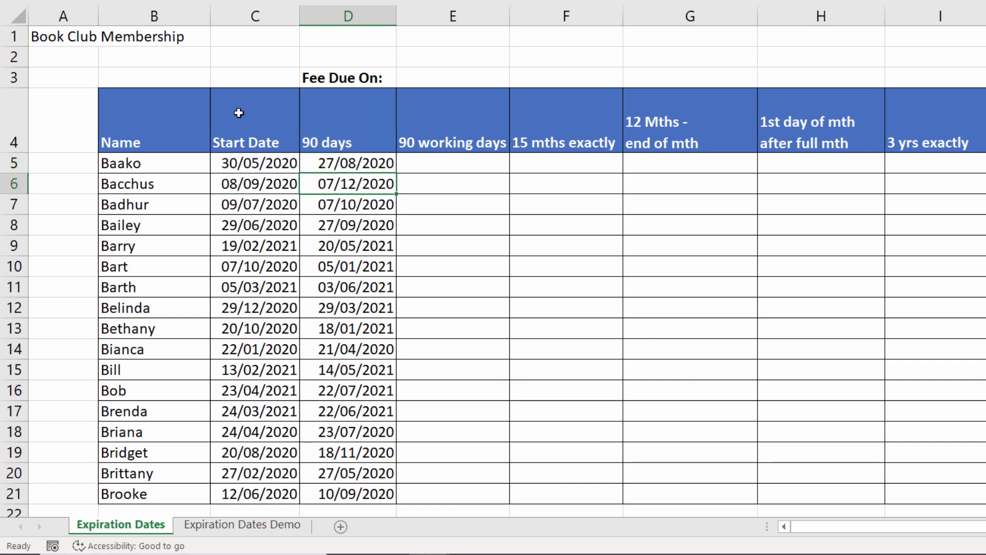
{"action": "double_click", "coordinate": [394, 168]}
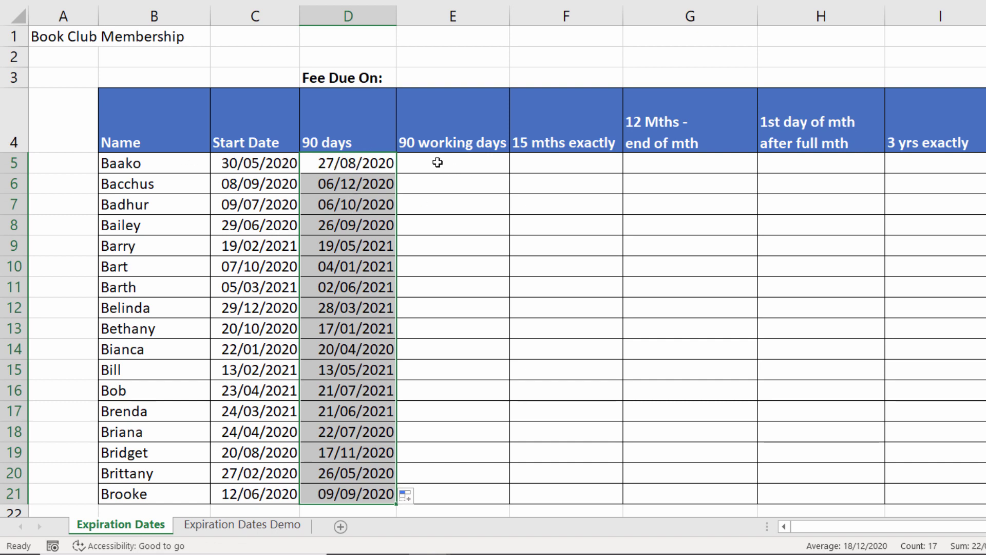
Step: Enter =WORKDAY(C5,90) in cell E5
{"action": "left_click", "coordinate": [443, 162]}
{"action": "type", "text": "=WOR"}
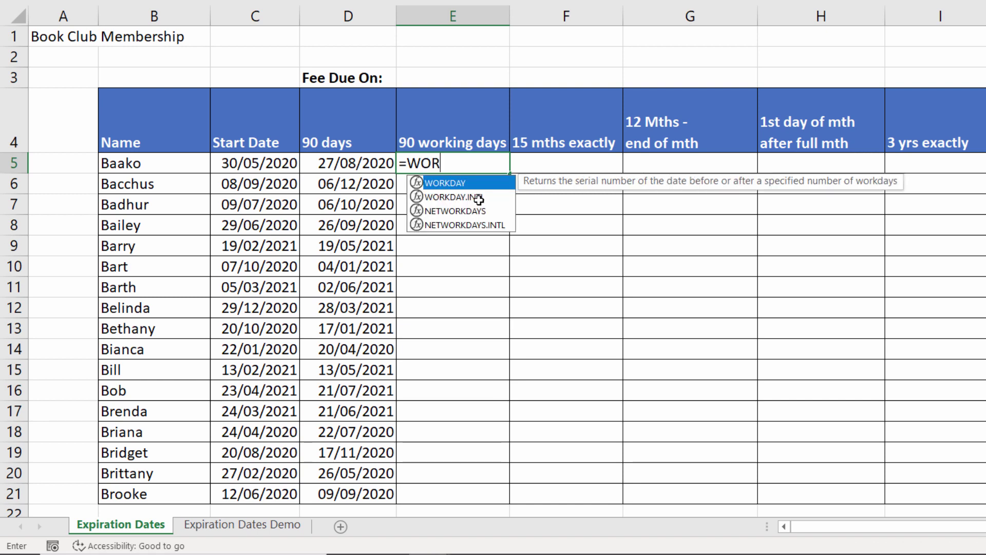
{"action": "double_click", "coordinate": [454, 183]}
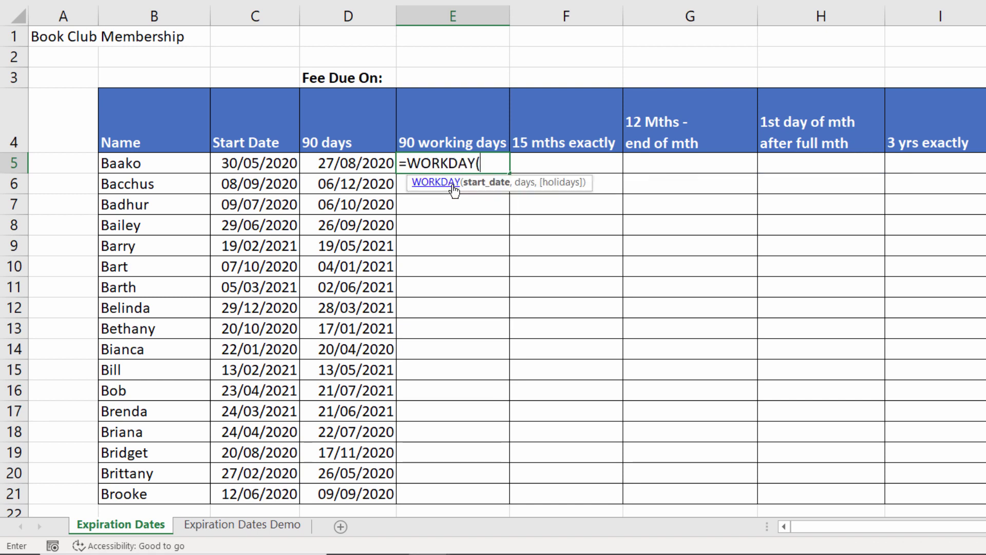
{"action": "left_click", "coordinate": [256, 163]}
{"action": "type", "text": ",90"}
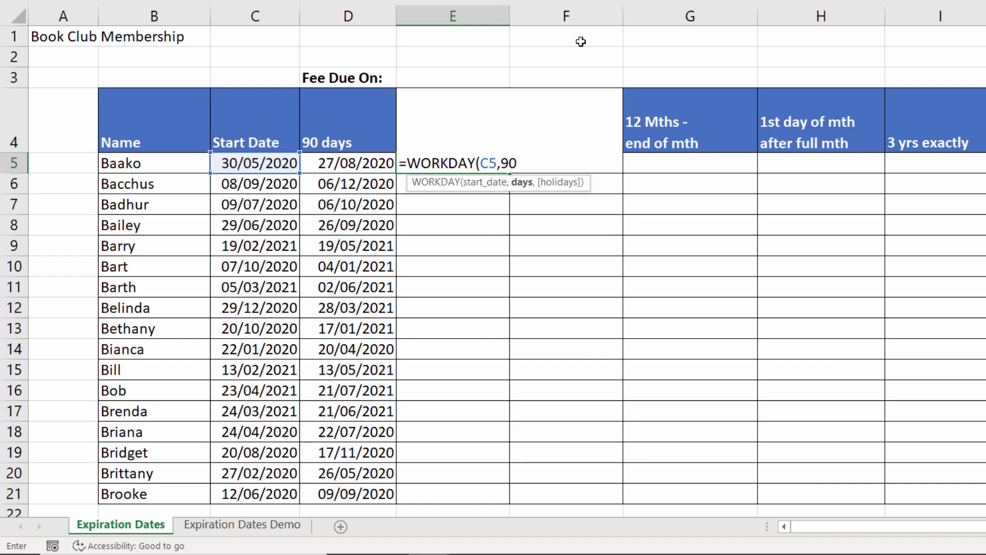
{"action": "type", "text": ")"}
{"action": "key", "text": "ctrl+Return"}
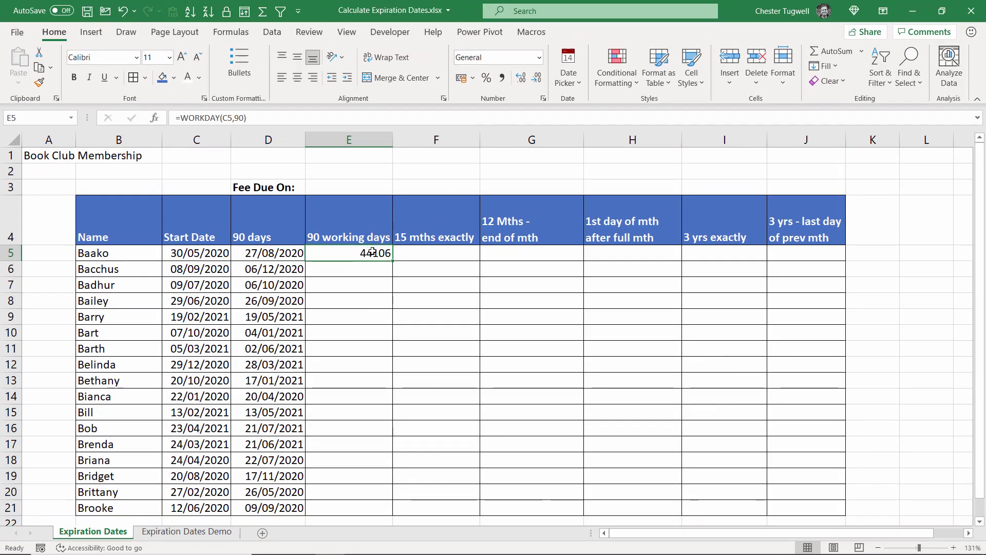
Step: Format E5 as Short Date and fill it down to row 21
{"action": "left_click", "coordinate": [541, 58]}
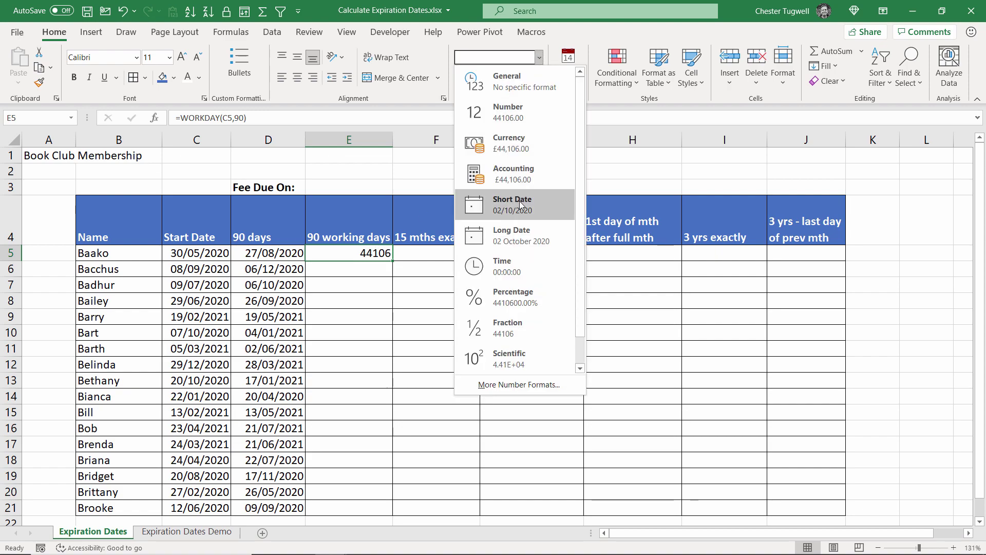
{"action": "left_click", "coordinate": [491, 199]}
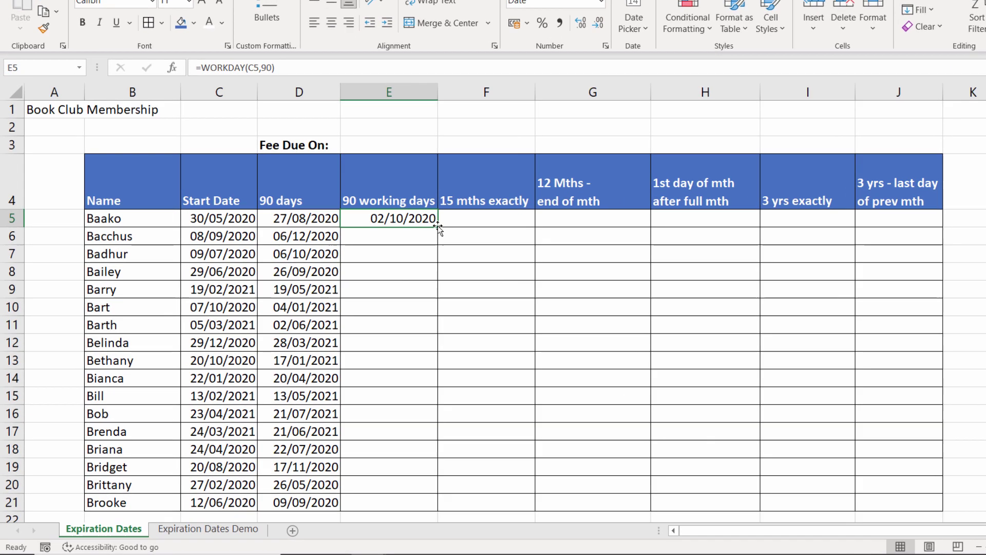
{"action": "double_click", "coordinate": [391, 262]}
Step: Enter =EDATE(C5,15) in cell F5
{"action": "left_click", "coordinate": [543, 164]}
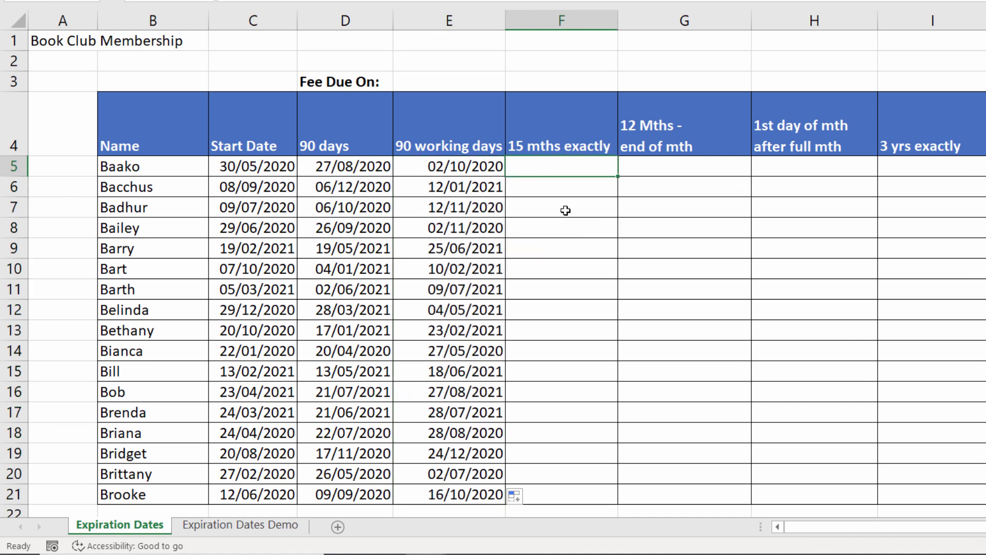
{"action": "type", "text": "=E"}
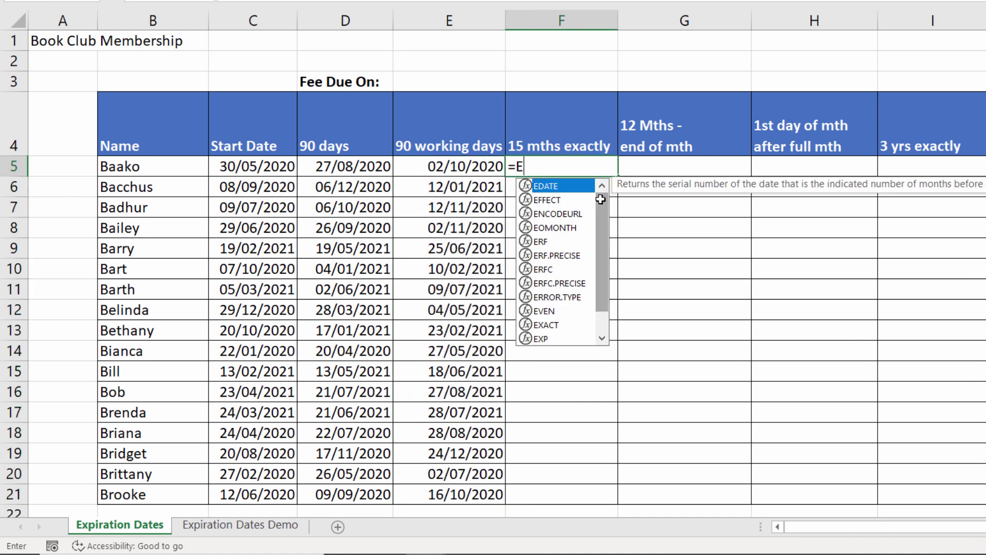
{"action": "double_click", "coordinate": [543, 187]}
{"action": "left_click", "coordinate": [243, 168]}
{"action": "type", "text": ",1"}
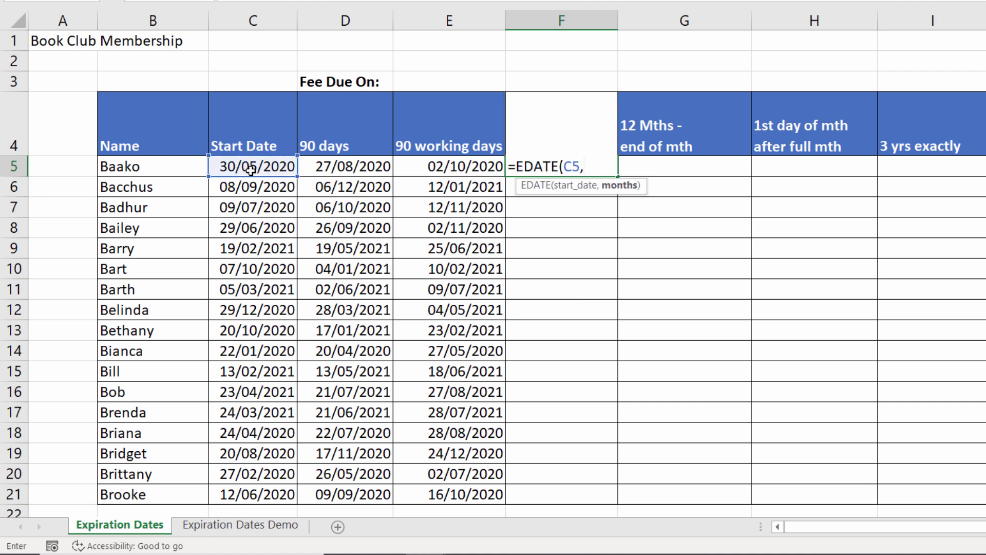
{"action": "type", "text": "5)"}
{"action": "key", "text": "Return"}
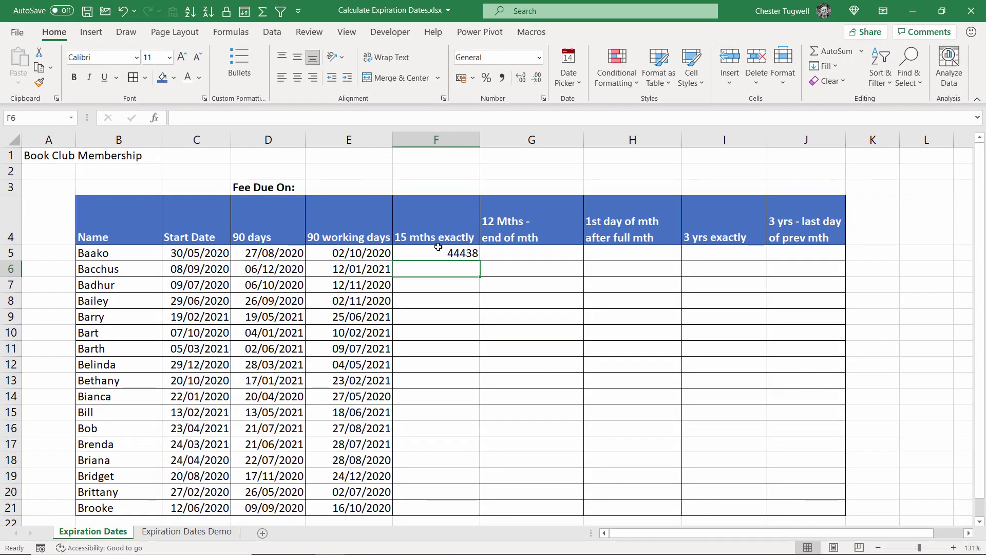
Step: Format F5 as Short Date and fill it down to row 21
{"action": "left_click", "coordinate": [438, 247]}
{"action": "left_click", "coordinate": [539, 57]}
{"action": "left_click", "coordinate": [509, 200]}
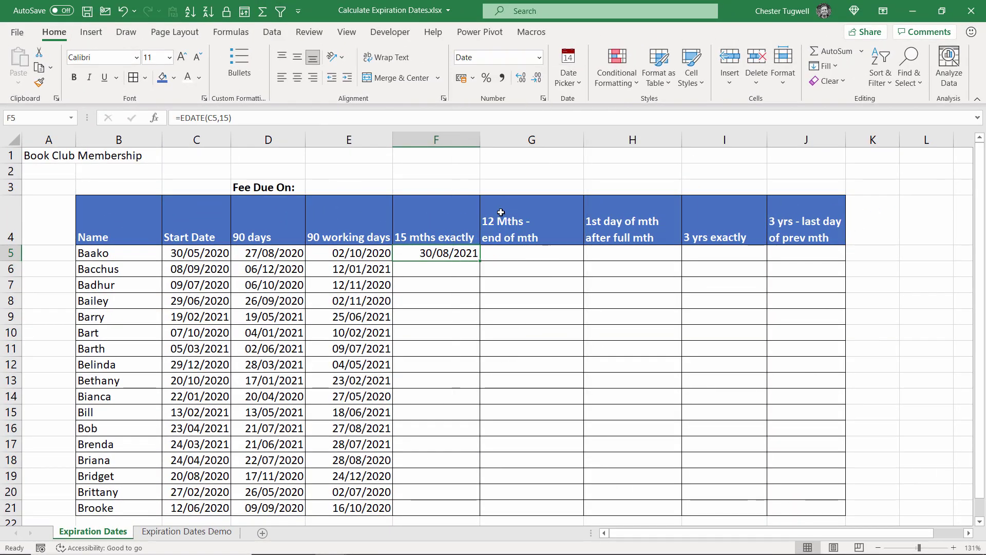
{"action": "double_click", "coordinate": [480, 260]}
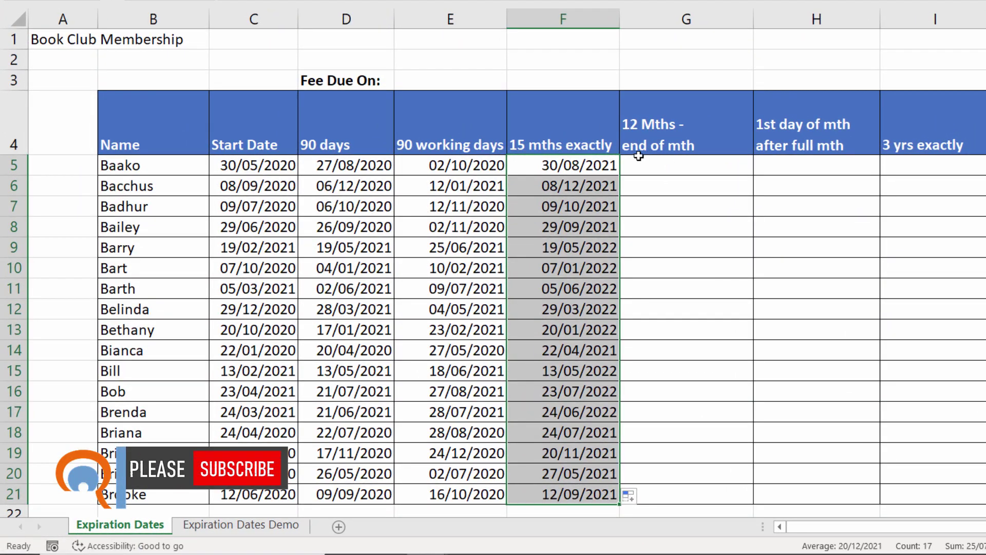
Step: Enter =EOMONTH(C5,12) in cell G5
{"action": "left_click", "coordinate": [678, 163]}
{"action": "type", "text": "=EO"}
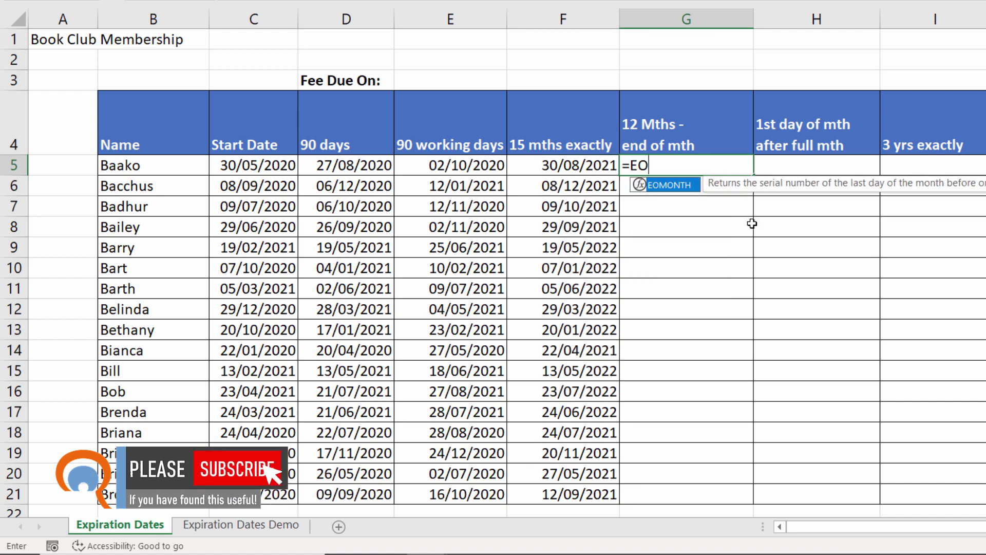
{"action": "double_click", "coordinate": [676, 185]}
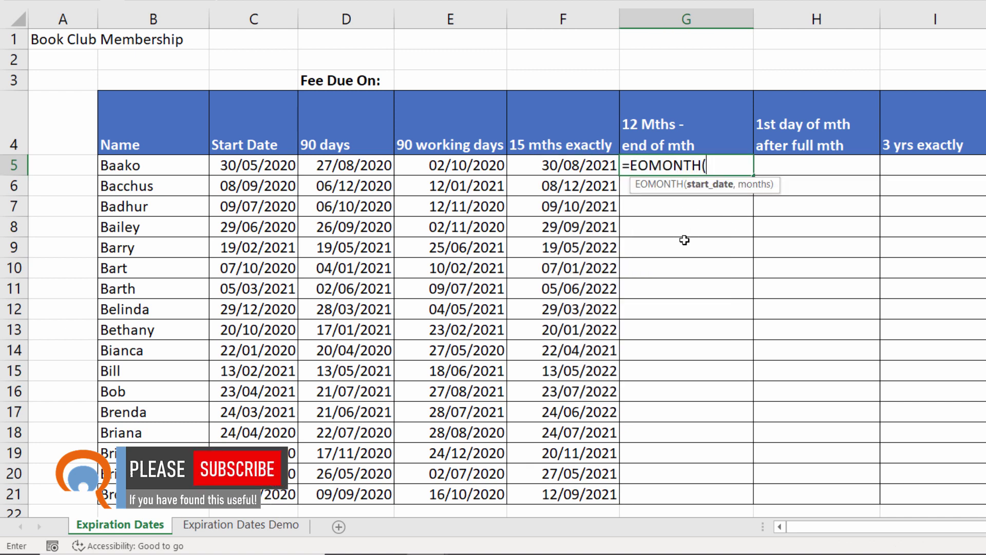
{"action": "left_click", "coordinate": [272, 167]}
{"action": "type", "text": ",12)"}
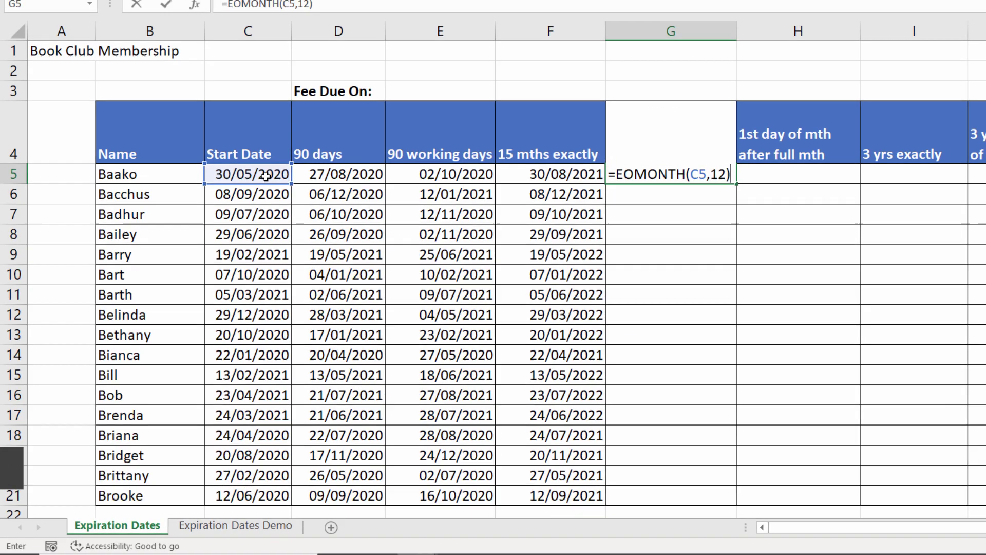
{"action": "key", "text": "Return"}
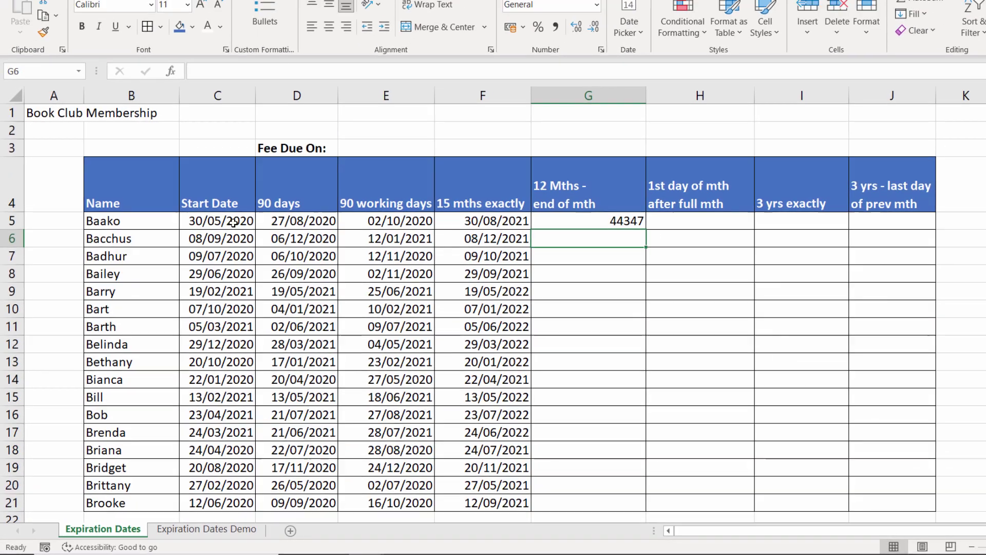
Step: Format G5 as Short Date and fill it down to G21
{"action": "left_click", "coordinate": [629, 219]}
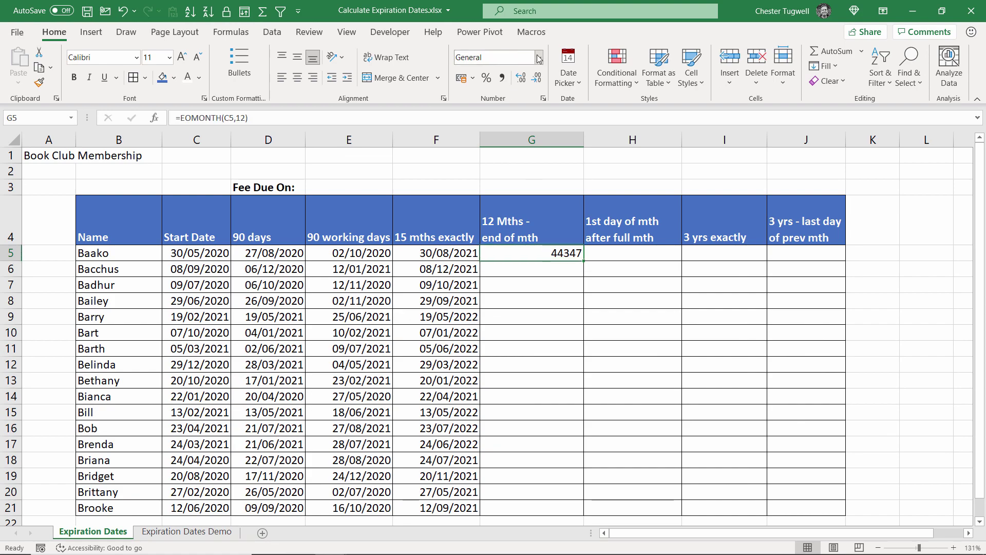
{"action": "left_click", "coordinate": [596, 5]}
{"action": "left_click", "coordinate": [513, 203]}
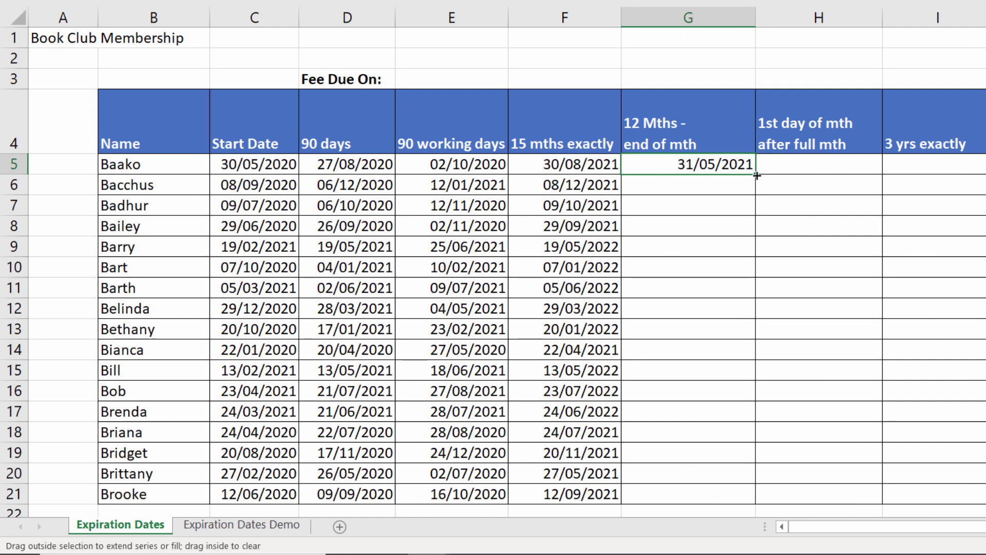
{"action": "double_click", "coordinate": [757, 175]}
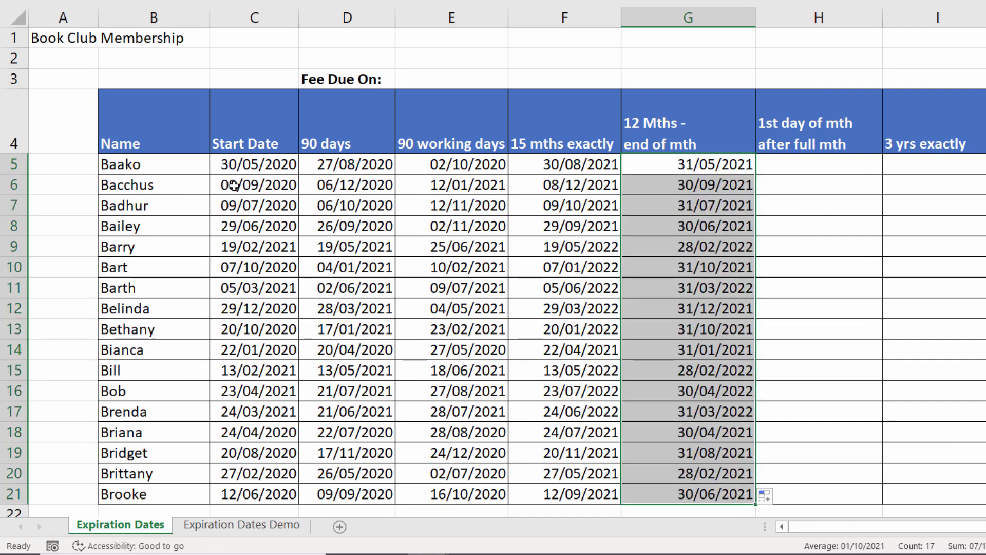
{"action": "left_click", "coordinate": [678, 188]}
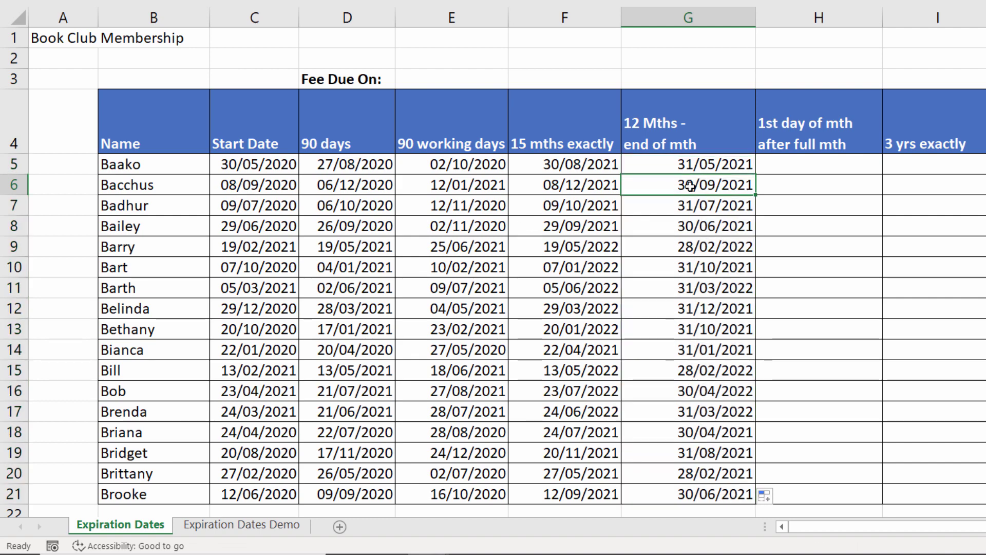
Step: Enter =EOMONTH(C5,1)+1 in cell H5
{"action": "left_click", "coordinate": [794, 164]}
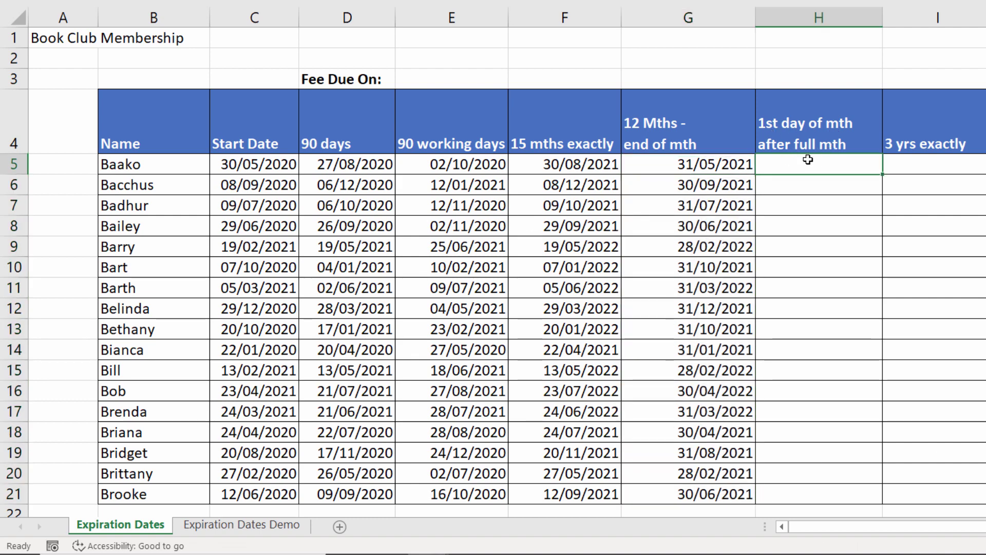
{"action": "type", "text": "=EO"}
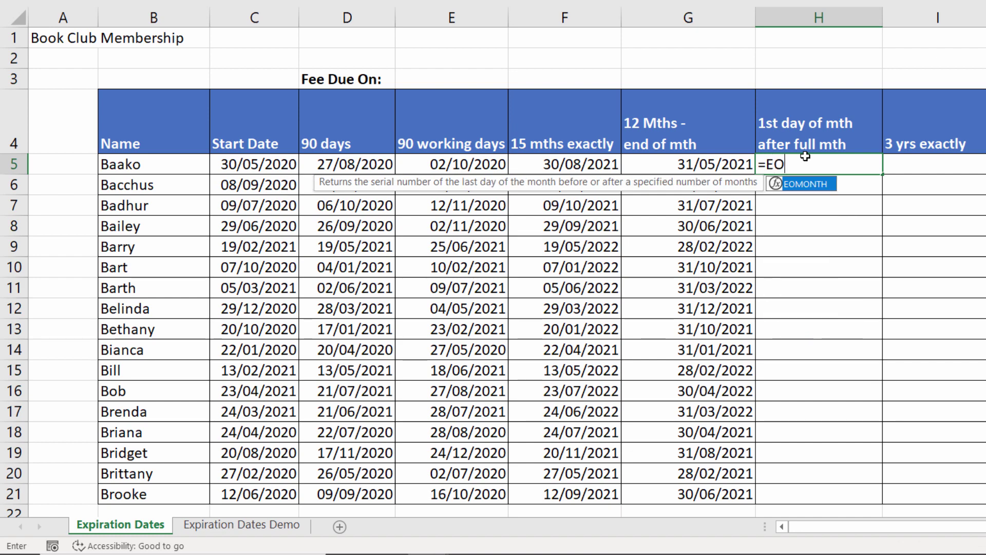
{"action": "double_click", "coordinate": [798, 184]}
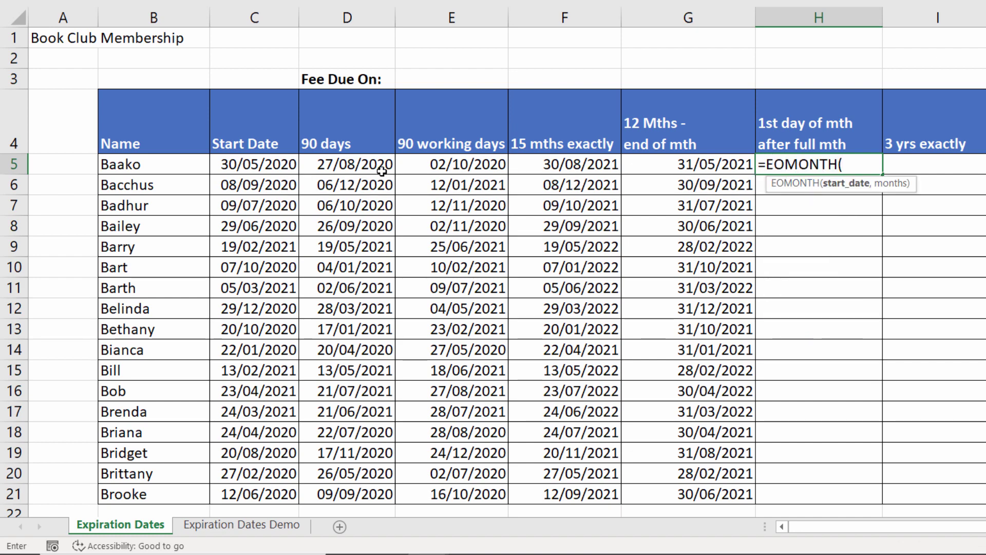
{"action": "left_click", "coordinate": [255, 165]}
{"action": "type", "text": ",1)"}
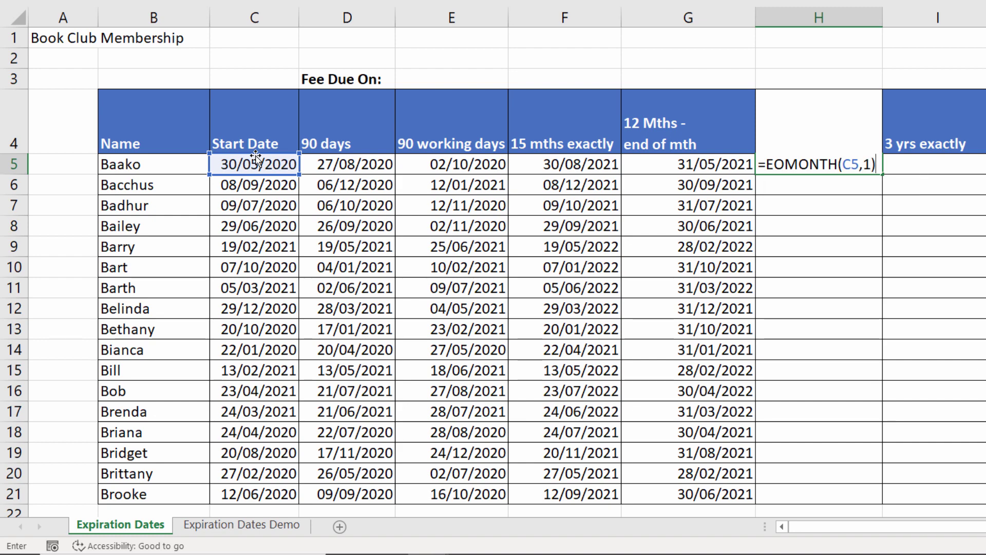
{"action": "type", "text": "+1"}
{"action": "key", "text": "Return"}
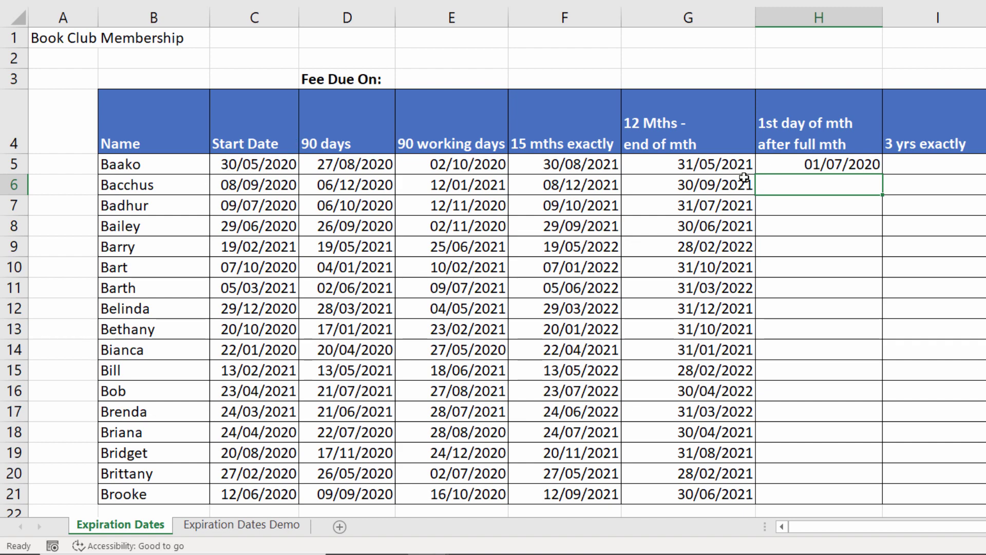
Step: Compare H5 with the C5 start date, then fill H5 down to H21
{"action": "left_click", "coordinate": [226, 163]}
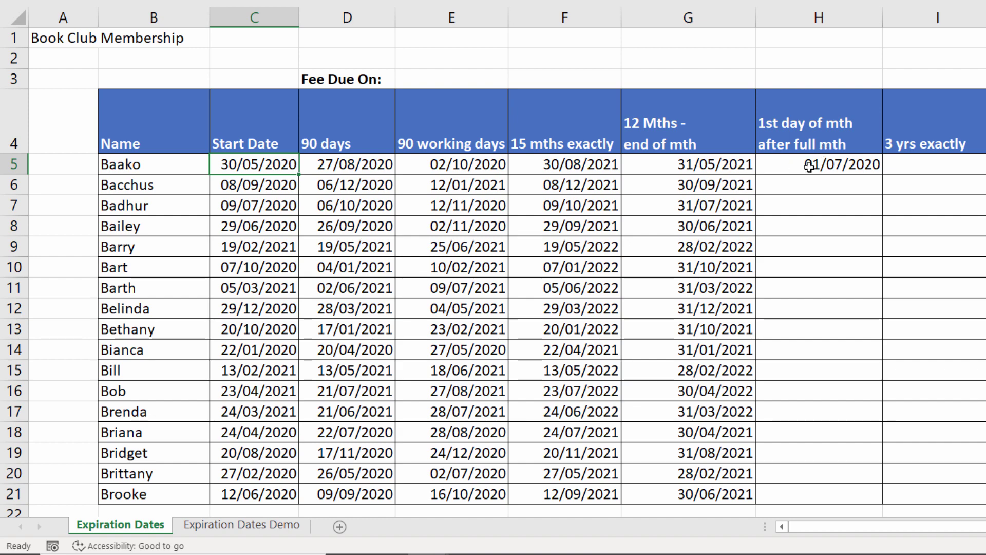
{"action": "left_click", "coordinate": [828, 166]}
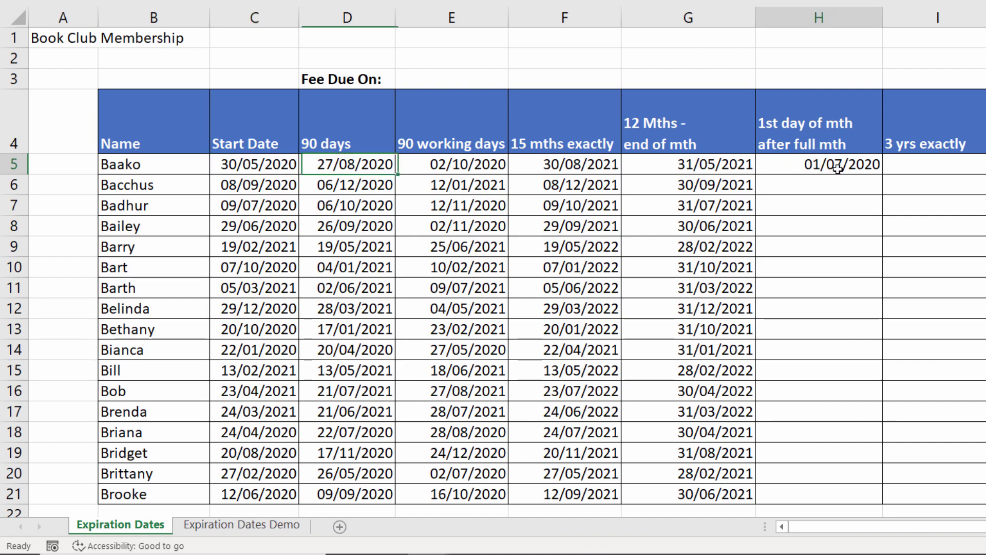
{"action": "double_click", "coordinate": [883, 175]}
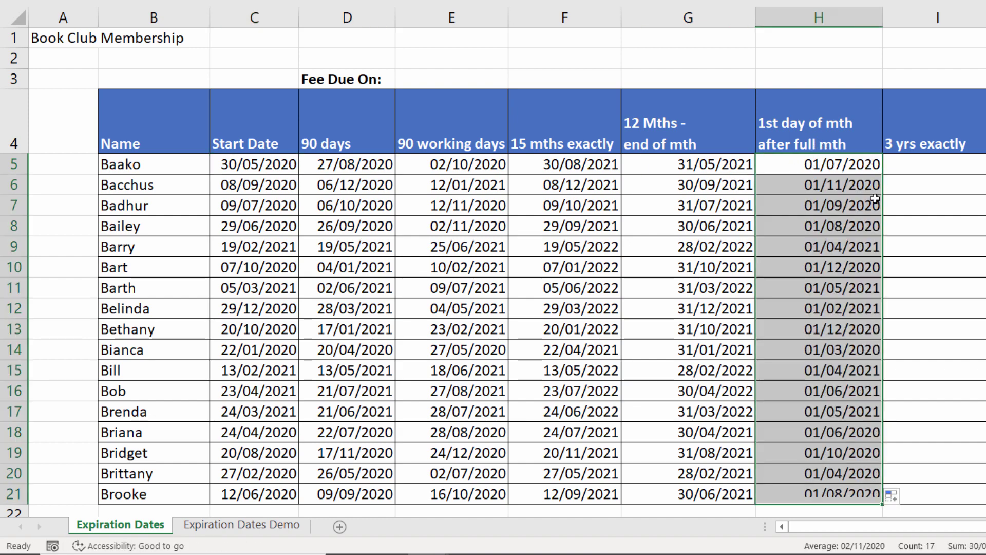
{"action": "left_click", "coordinate": [913, 162]}
Step: Enter =DATE(YEAR(C5)+3,MONTH(C5),DAY(C5)) in I5 and fill it down to I21
{"action": "type", "text": "=DAT"}
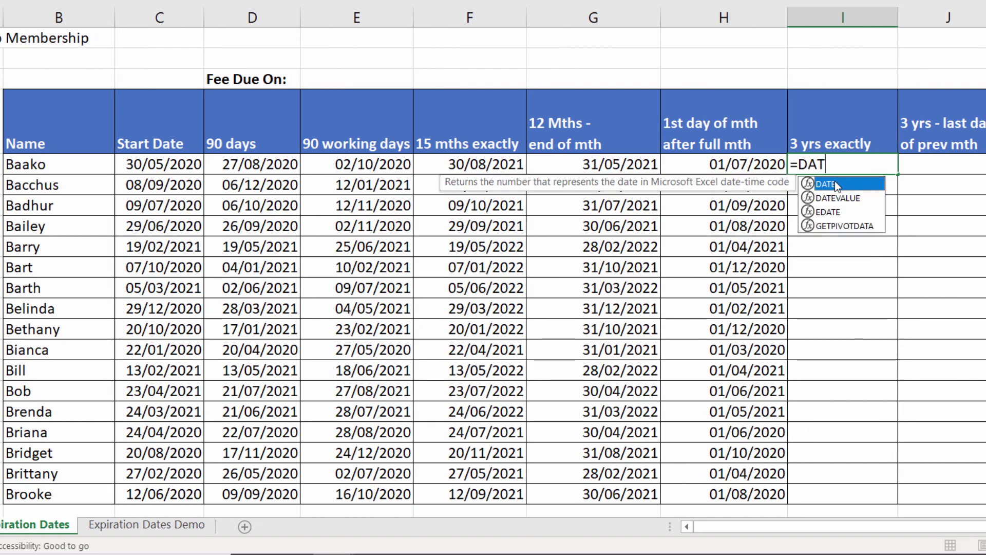
{"action": "double_click", "coordinate": [835, 183]}
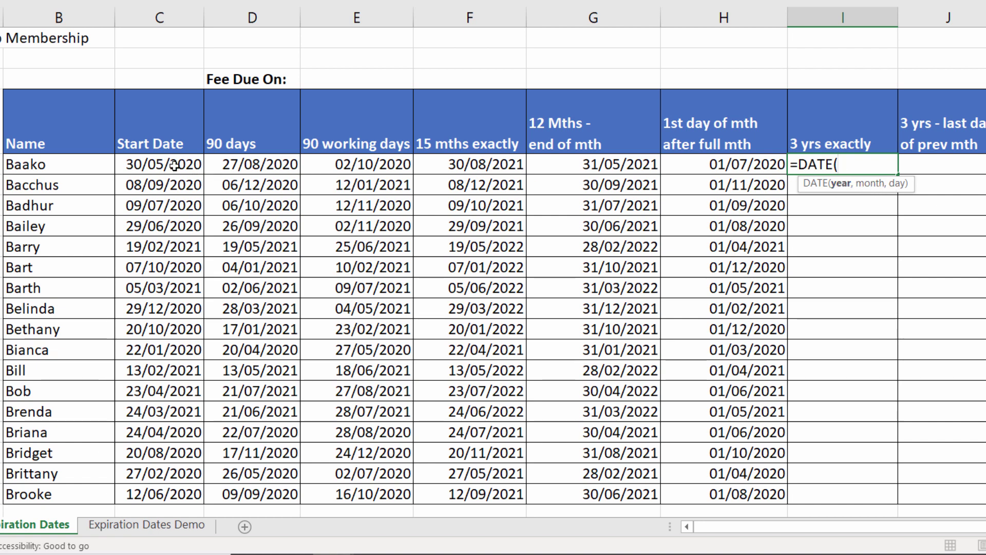
{"action": "type", "text": "YEA"}
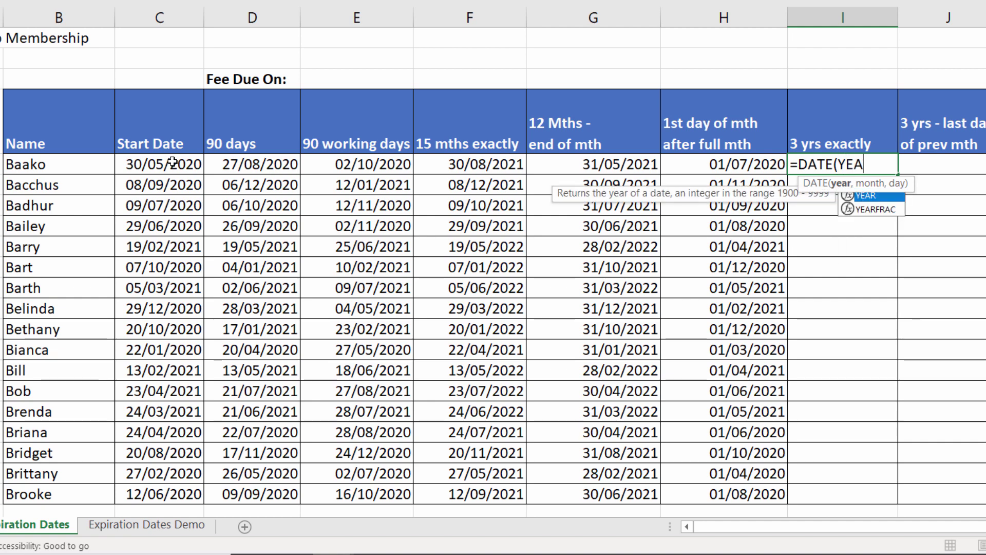
{"action": "type", "text": "R("}
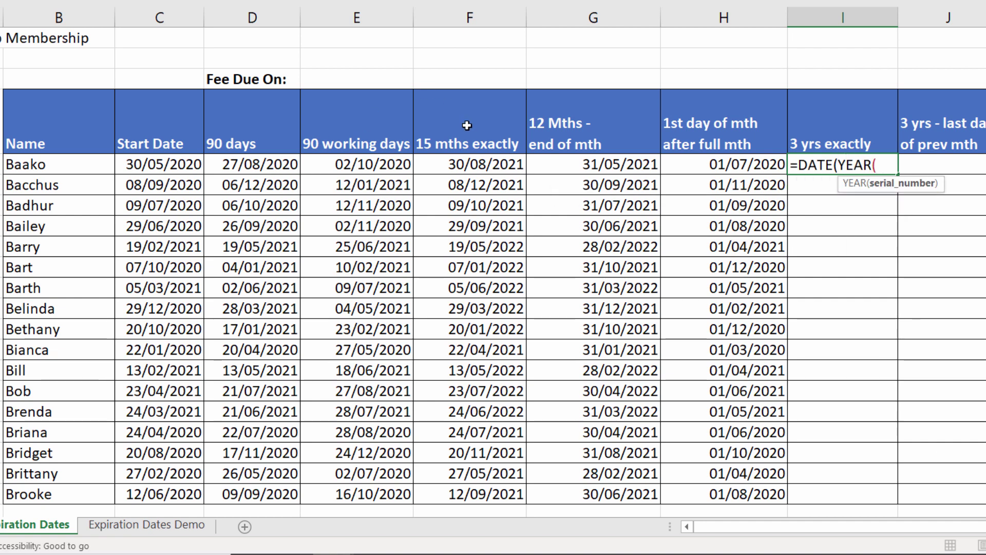
{"action": "left_click", "coordinate": [180, 164]}
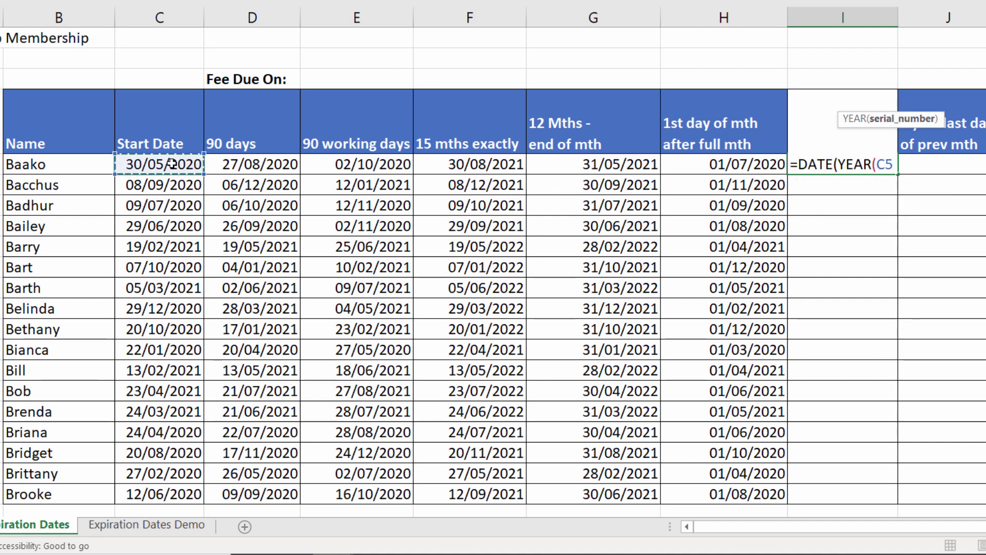
{"action": "type", "text": ")"}
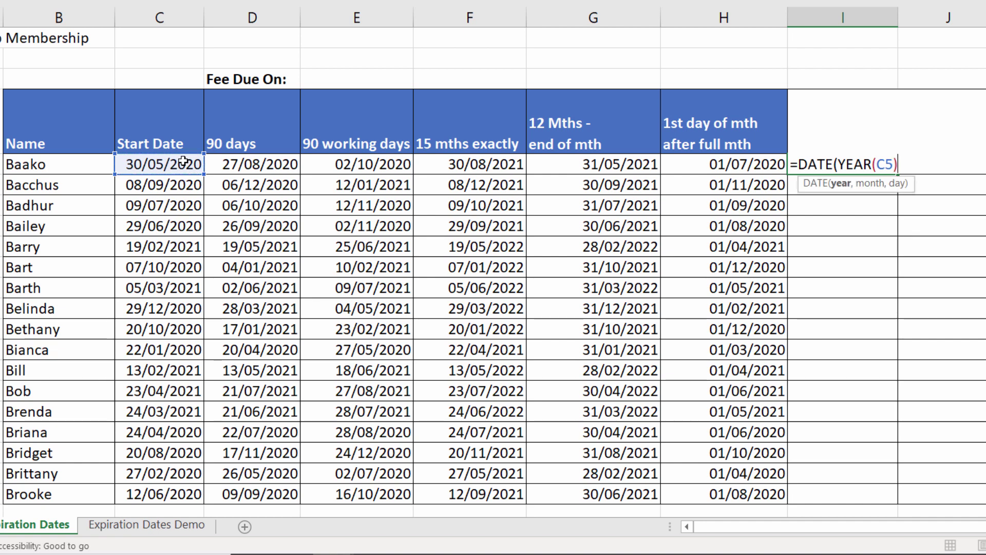
{"action": "type", "text": "+3,MON"}
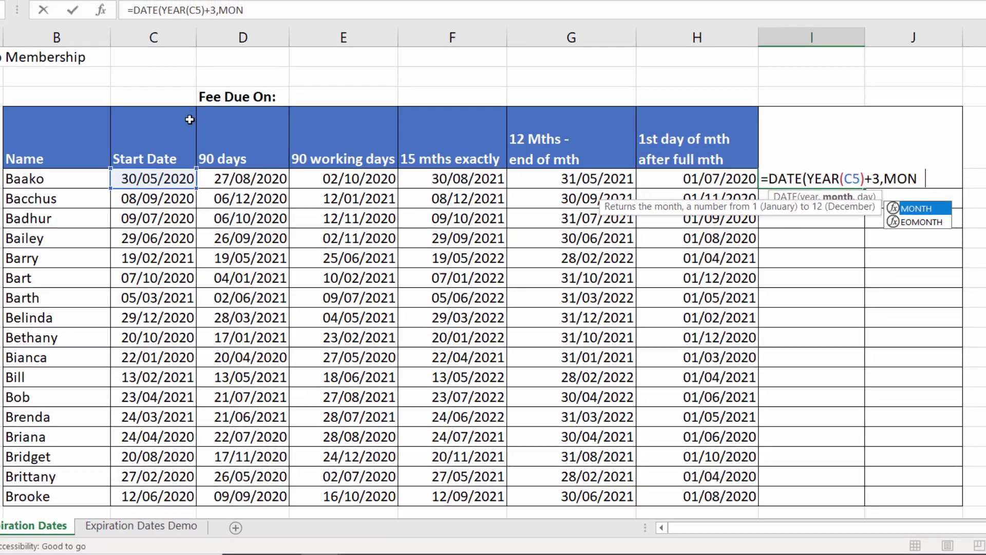
{"action": "type", "text": "TH("}
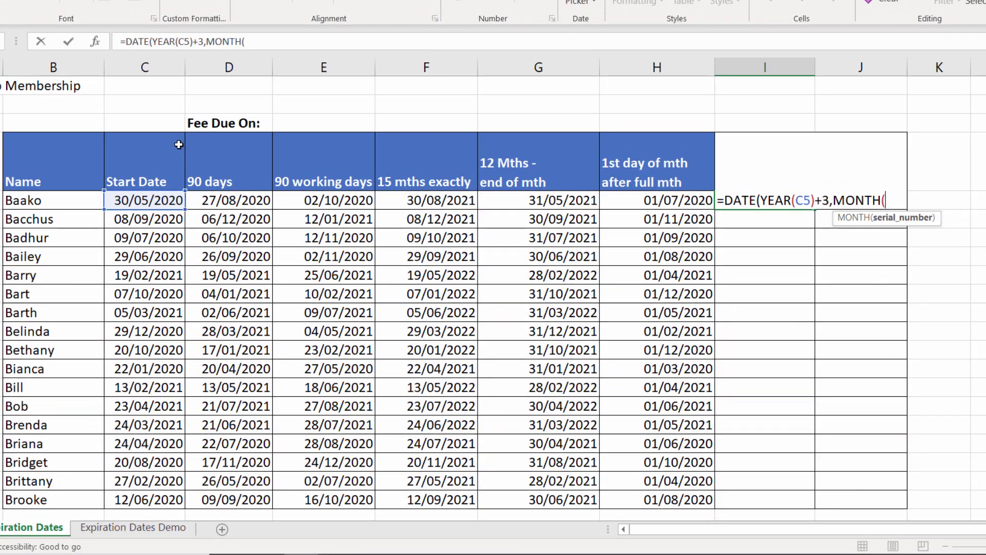
{"action": "left_click", "coordinate": [159, 175]}
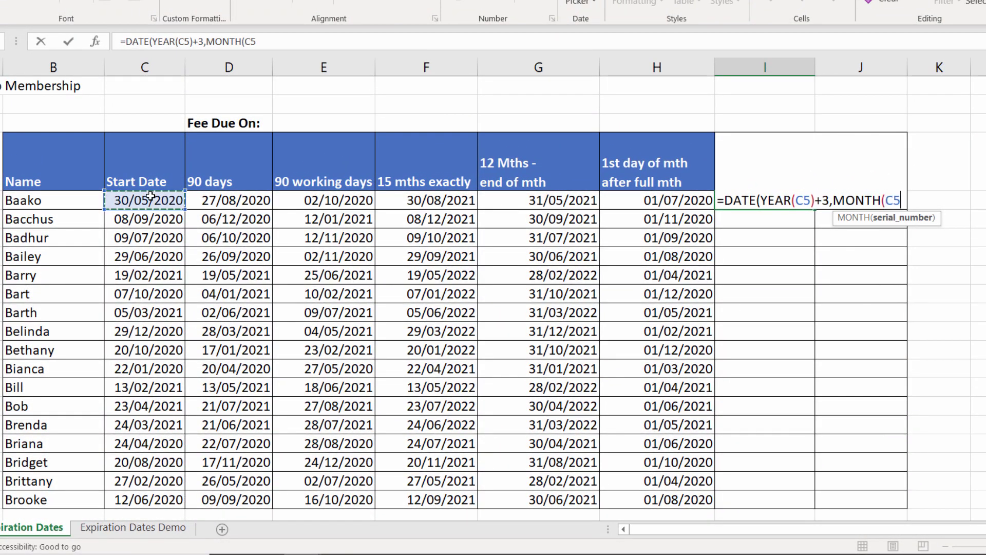
{"action": "type", "text": "),DAY("}
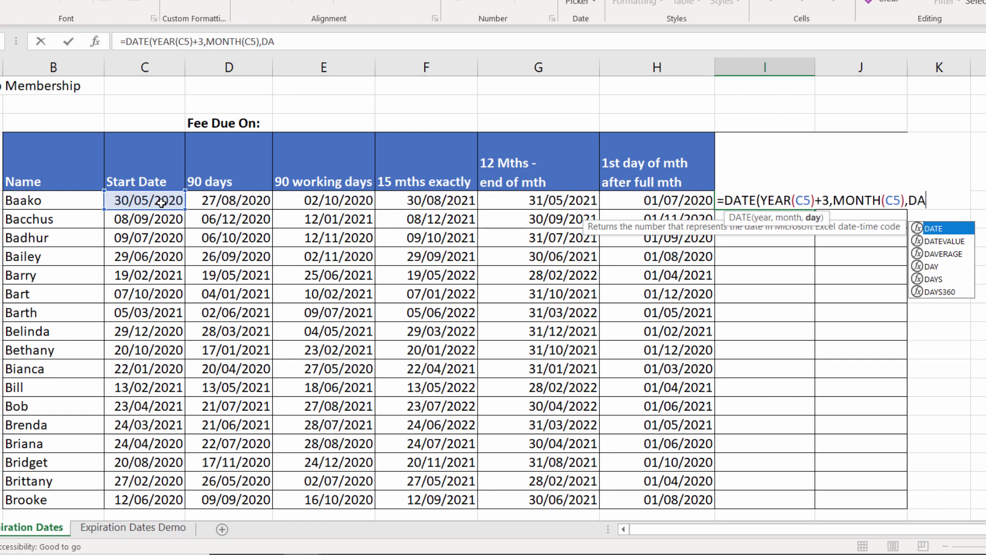
{"action": "left_click", "coordinate": [147, 200]}
{"action": "type", "text": "))"}
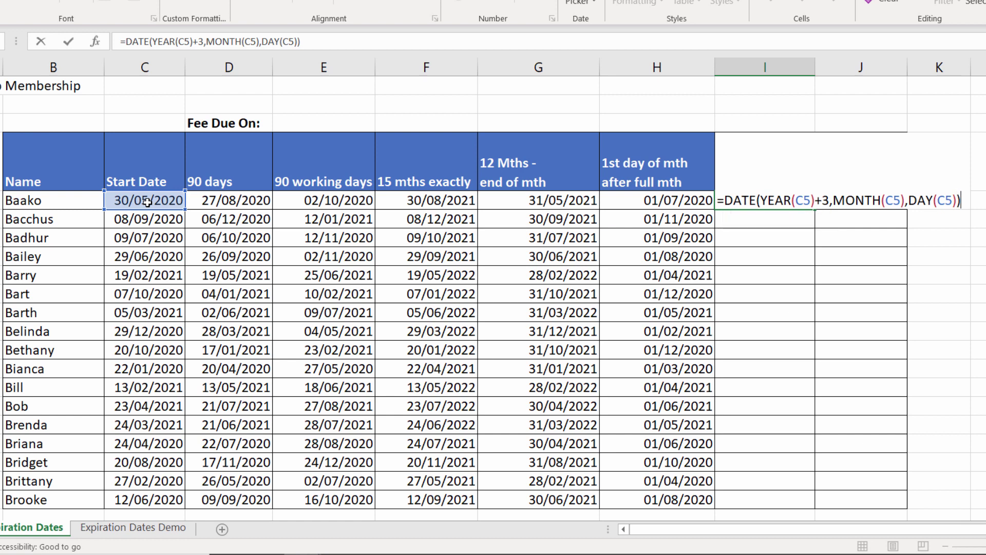
{"action": "key", "text": "Return"}
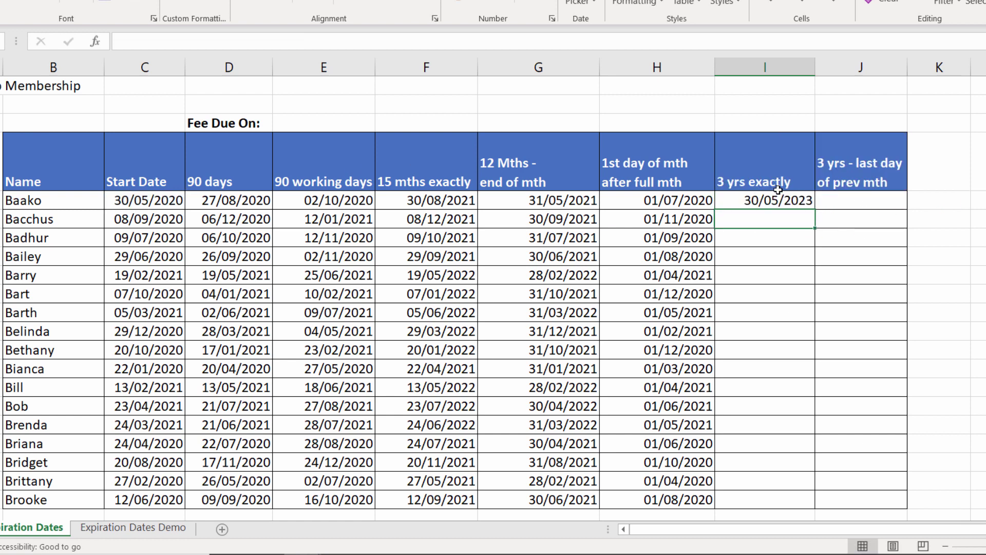
{"action": "left_click", "coordinate": [777, 194]}
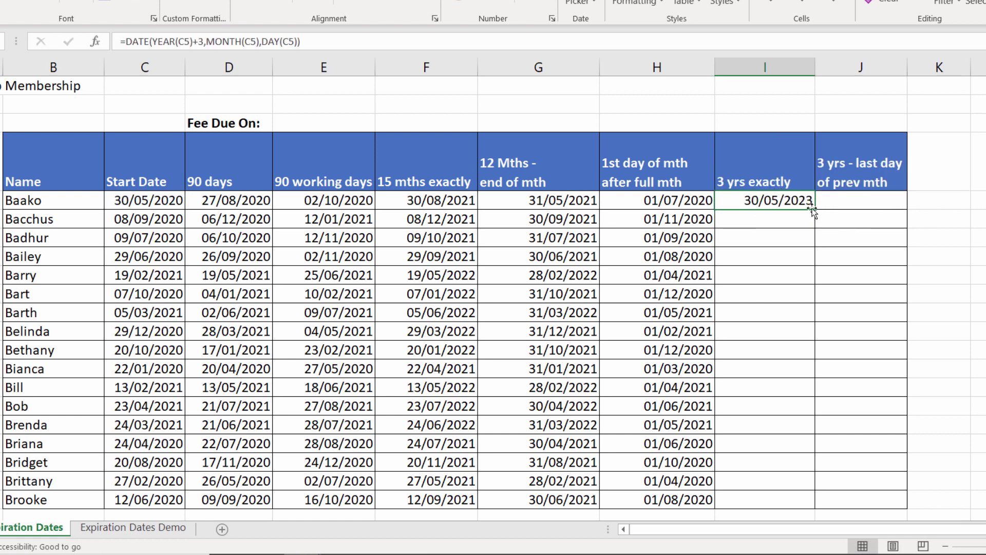
{"action": "double_click", "coordinate": [816, 208]}
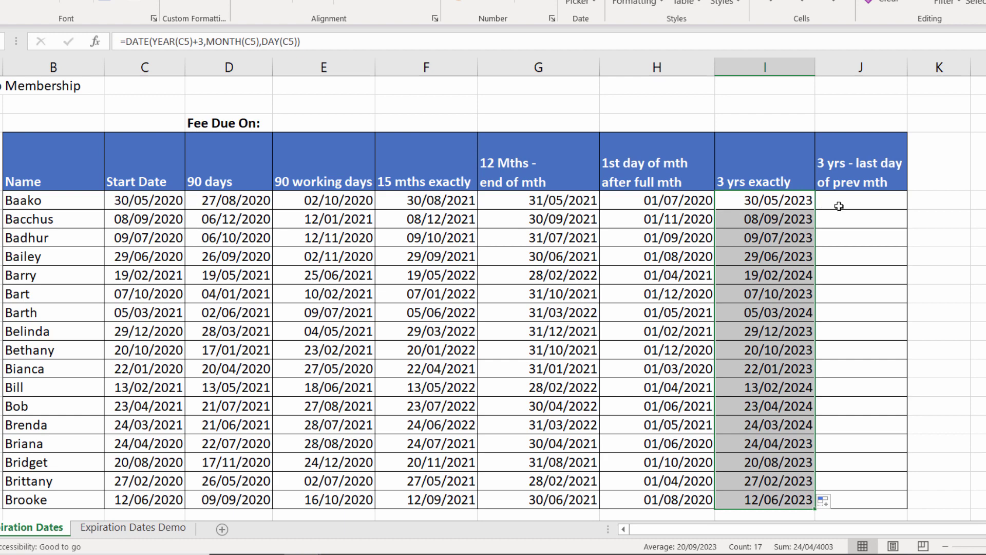
Step: Copy I5's formula into J5, replacing DAY(C5) with 0 to get =DATE(YEAR(C5)+3,MONTH(C5),0)
{"action": "double_click", "coordinate": [791, 200]}
{"action": "left_click_drag", "start_coordinate": [967, 200], "coordinate": [666, 199]}
{"action": "key", "text": "ctrl+c"}
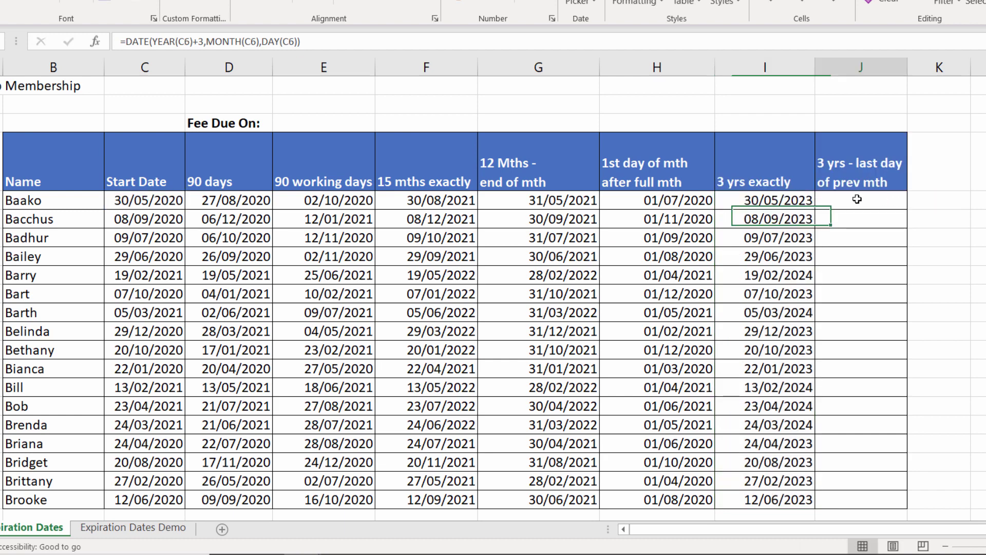
{"action": "double_click", "coordinate": [820, 200]}
{"action": "key", "text": "ctrl+v"}
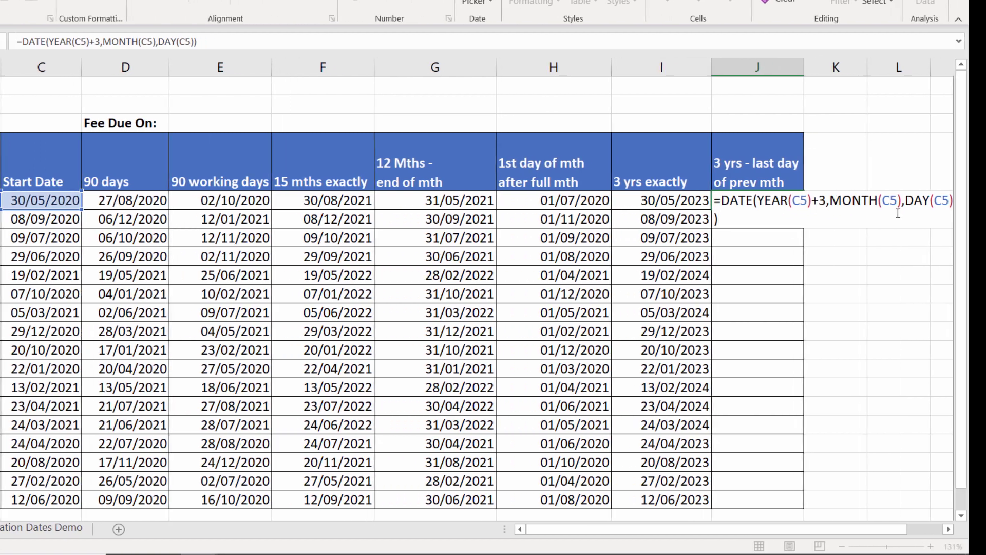
{"action": "left_click_drag", "start_coordinate": [906, 201], "coordinate": [954, 203]}
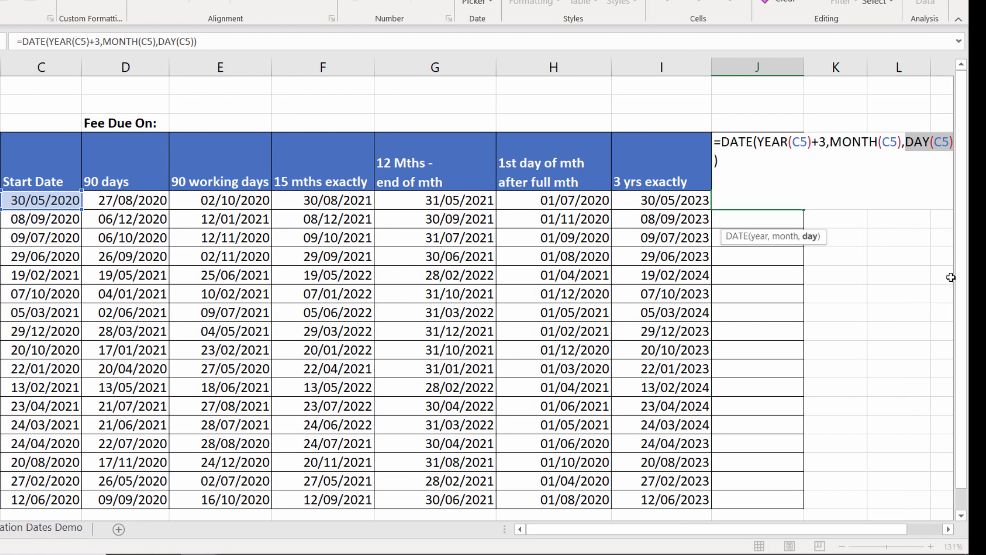
{"action": "key", "text": "BackSpace"}
{"action": "type", "text": "0"}
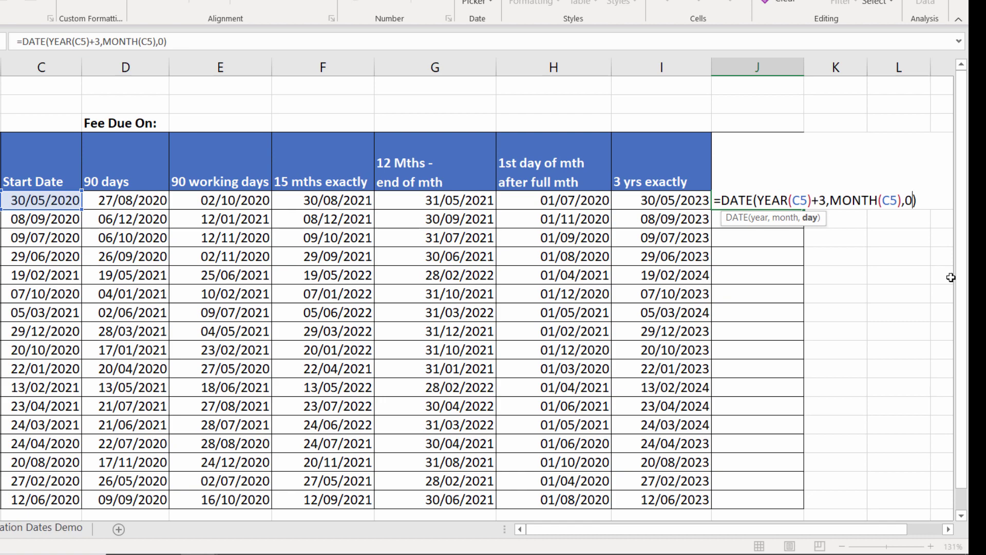
{"action": "key", "text": "Return"}
Step: Fill J5's formula down to J21 and check the copy in J6
{"action": "left_click", "coordinate": [794, 198]}
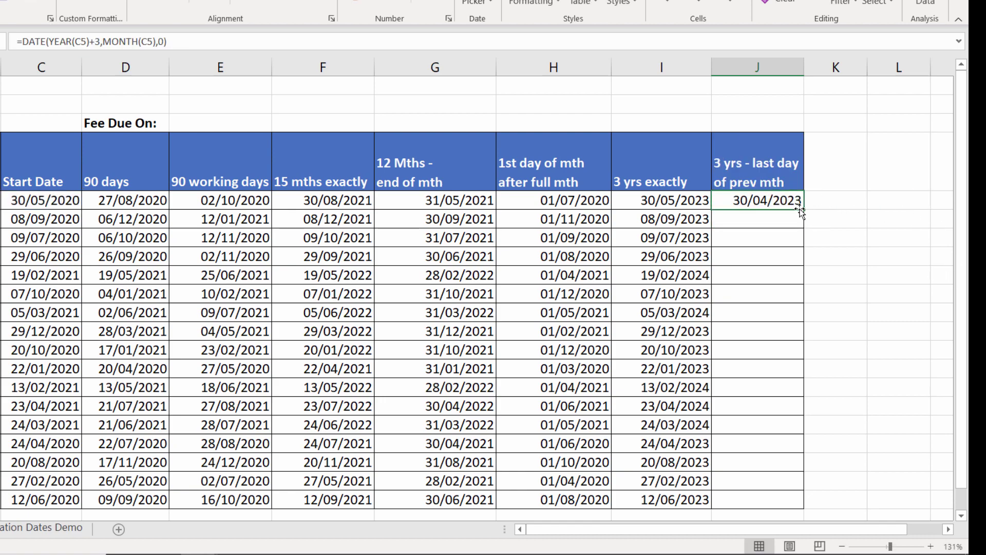
{"action": "double_click", "coordinate": [805, 209]}
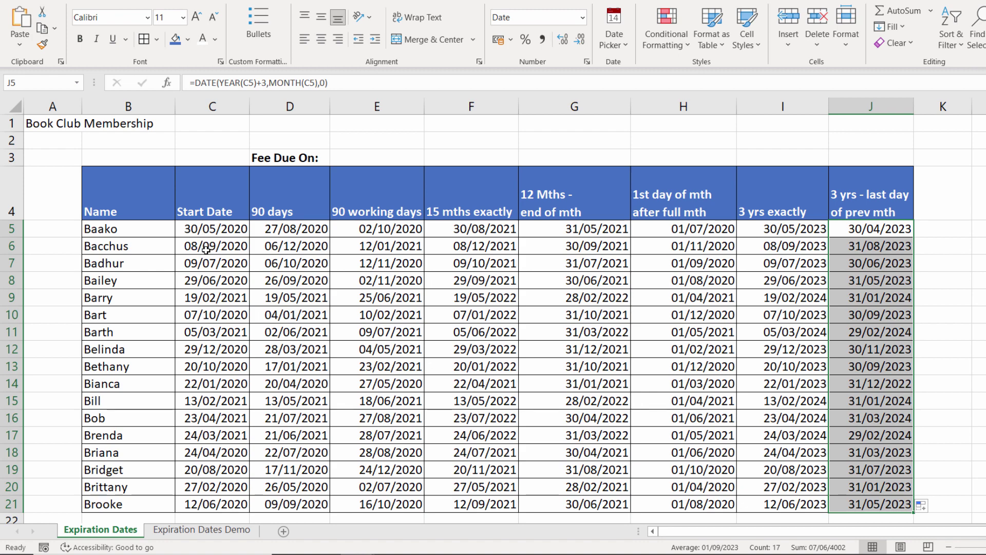
{"action": "left_click", "coordinate": [880, 250]}
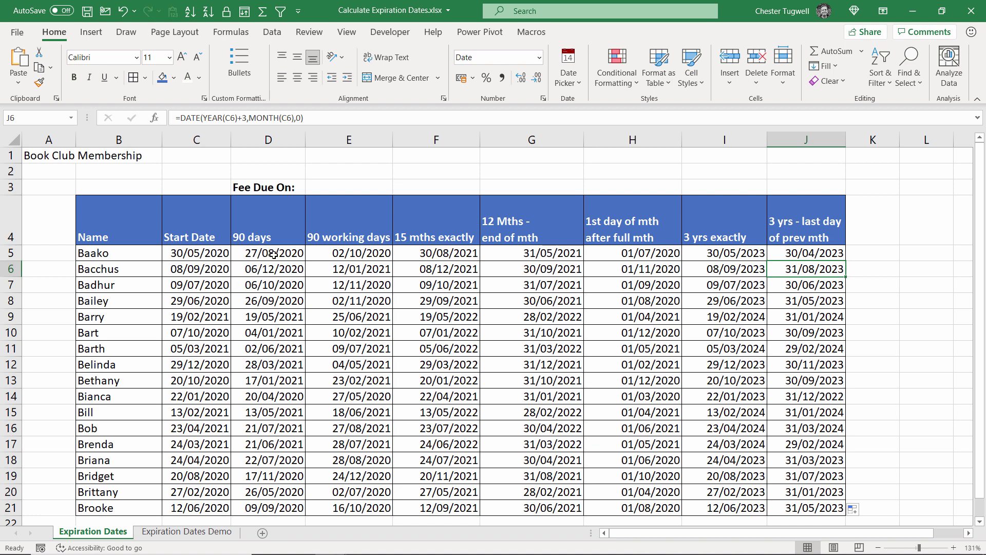
Step: For D5:D21, start a new formula-based conditional rule =D5<TODAY()
{"action": "left_click_drag", "start_coordinate": [277, 254], "coordinate": [280, 506]}
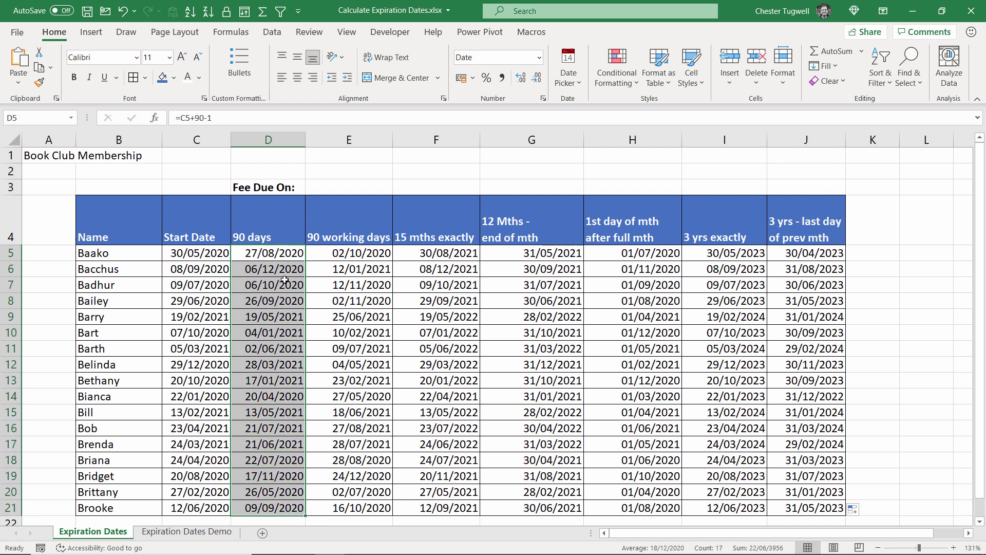
{"action": "left_click", "coordinate": [614, 81]}
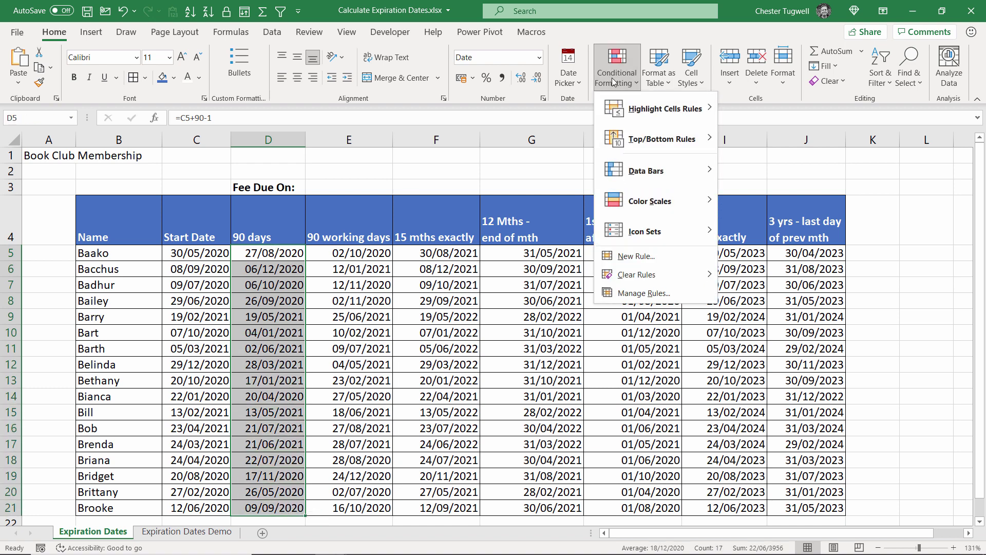
{"action": "left_click", "coordinate": [636, 256]}
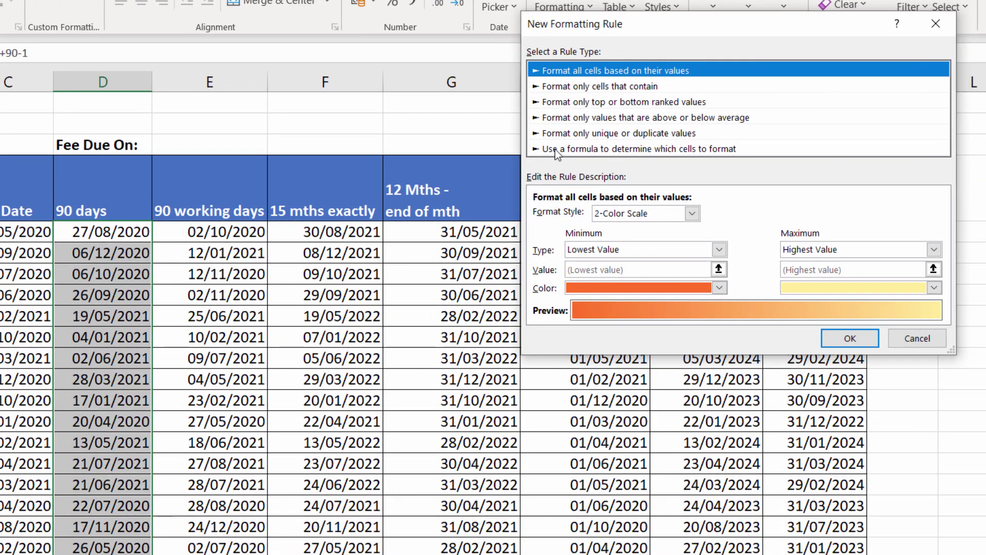
{"action": "left_click", "coordinate": [570, 148]}
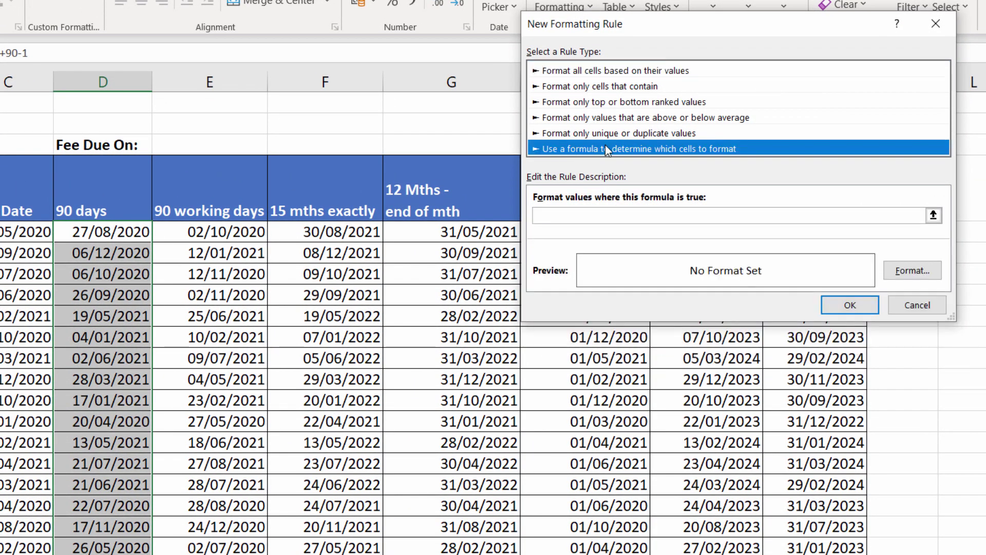
{"action": "left_click", "coordinate": [575, 215]}
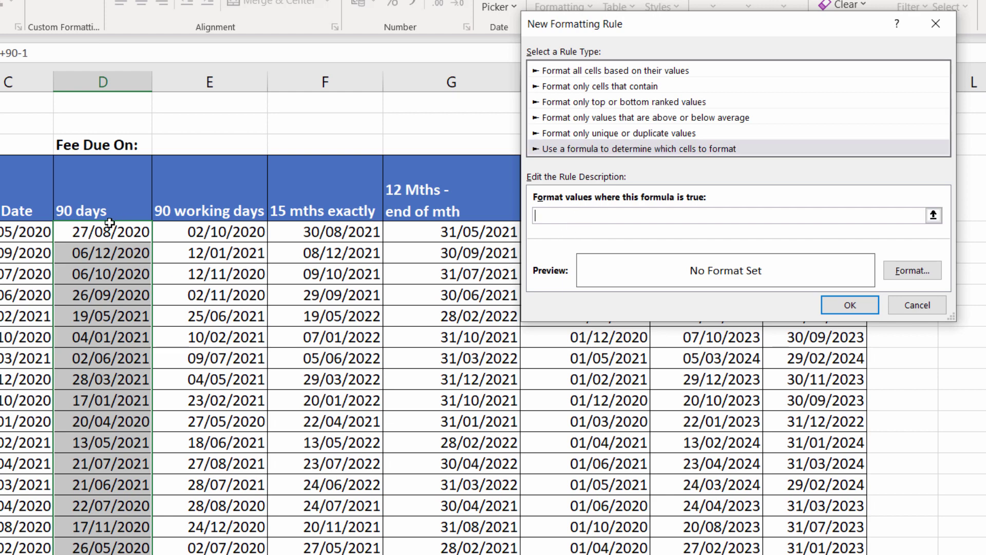
{"action": "left_click", "coordinate": [95, 232]}
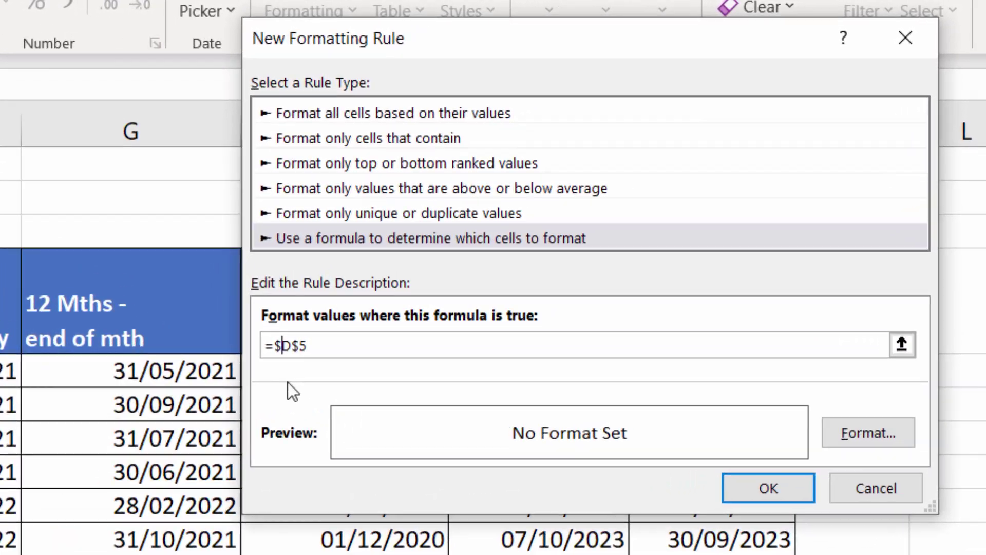
{"action": "key", "text": "Delete"}
{"action": "key", "text": "Right"}
{"action": "key", "text": "Delete"}
{"action": "type", "text": "<TODAY()"}
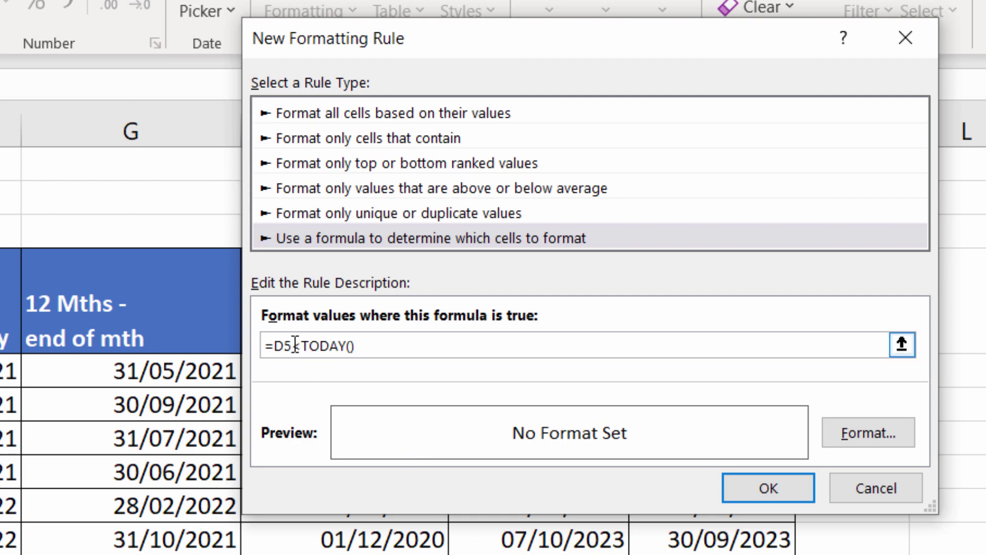
Step: Give the rule a red fill with white font
{"action": "left_click", "coordinate": [850, 433]}
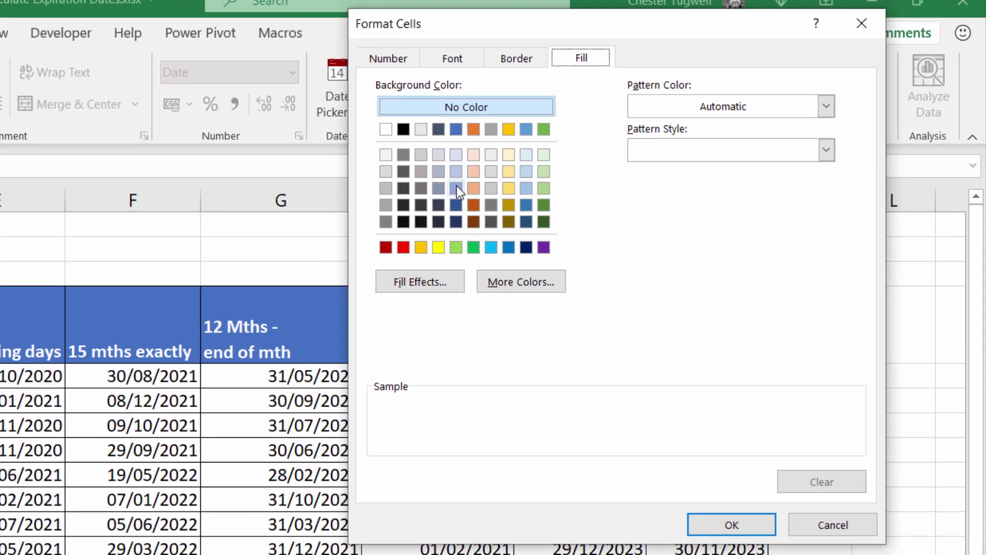
{"action": "left_click", "coordinate": [402, 247]}
{"action": "left_click", "coordinate": [465, 67]}
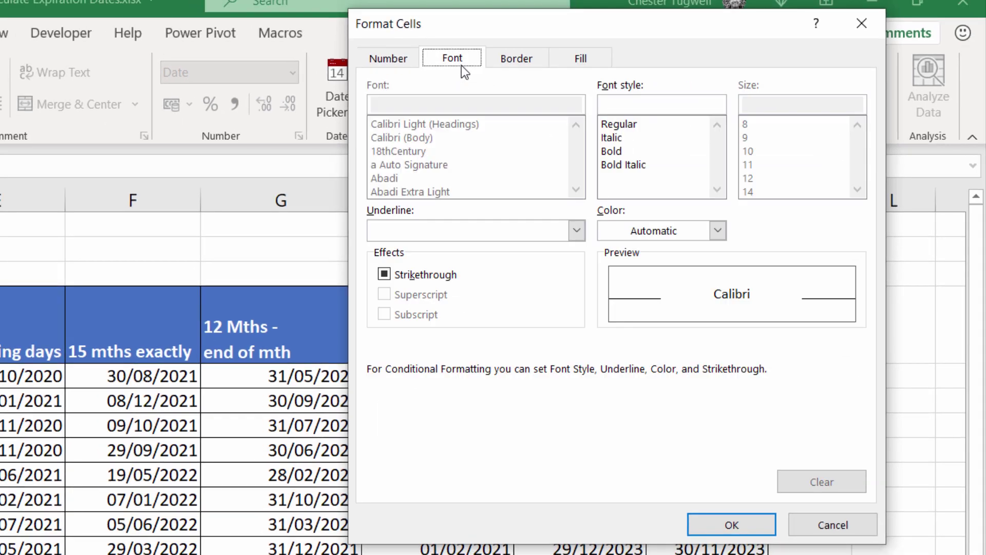
{"action": "left_click", "coordinate": [717, 230]}
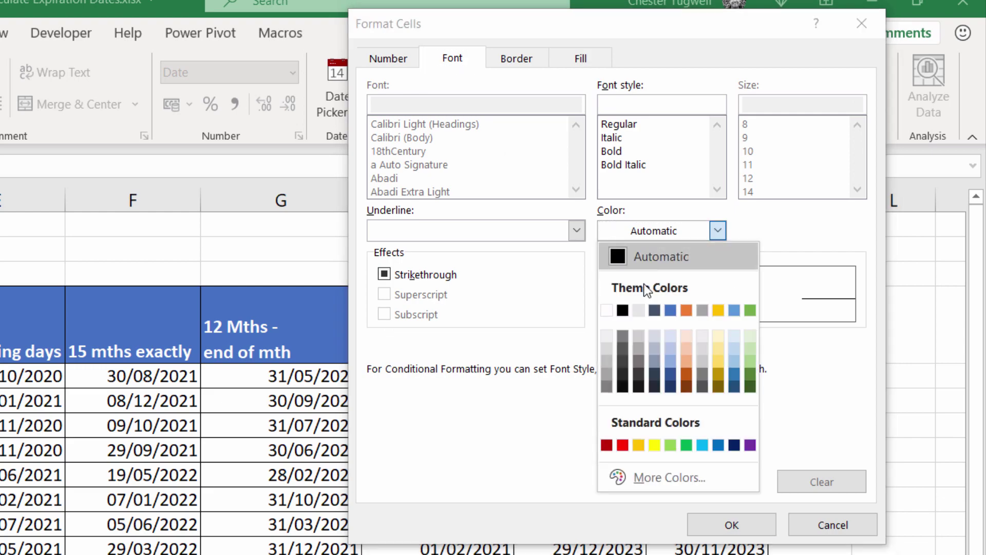
{"action": "left_click", "coordinate": [604, 305]}
{"action": "left_click", "coordinate": [735, 523]}
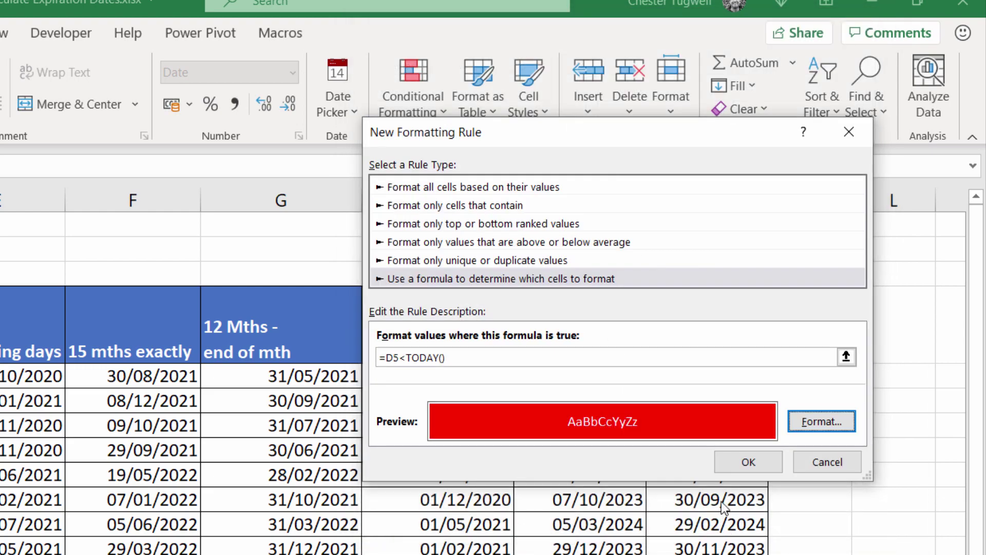
Step: Save the rule, then Format Painter column D's highlighting onto columns E through J
{"action": "left_click", "coordinate": [742, 465]}
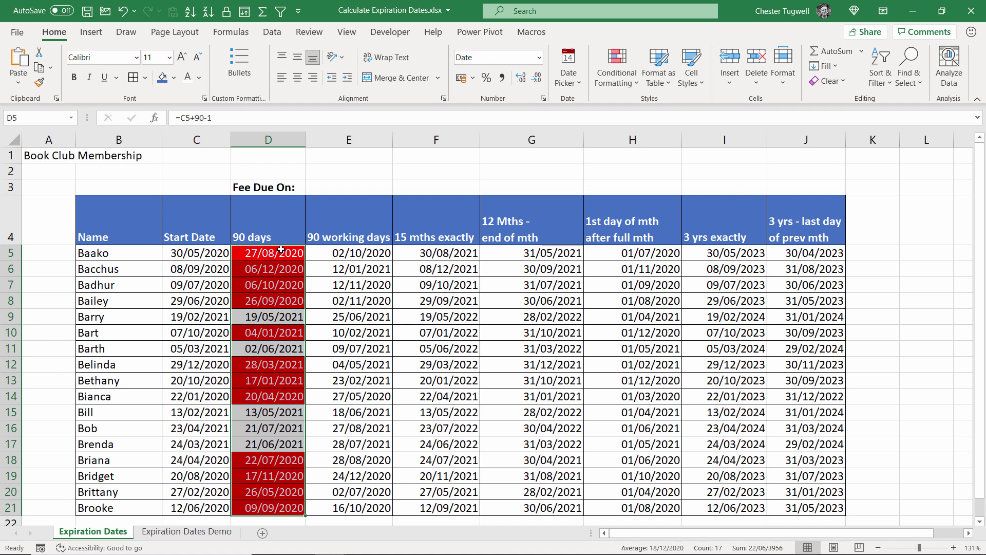
{"action": "left_click", "coordinate": [39, 82]}
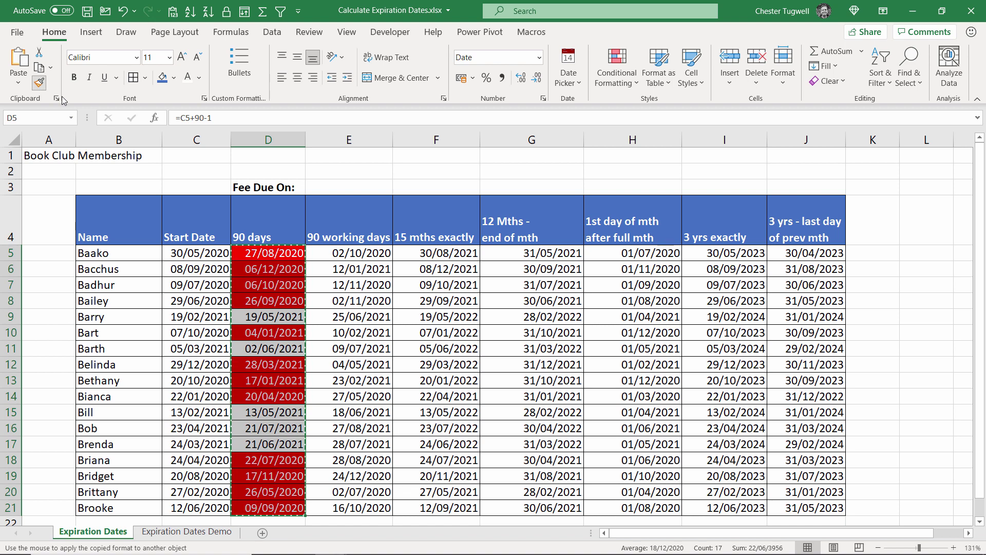
{"action": "left_click", "coordinate": [365, 252]}
{"action": "left_click", "coordinate": [440, 253]}
{"action": "left_click", "coordinate": [501, 253]}
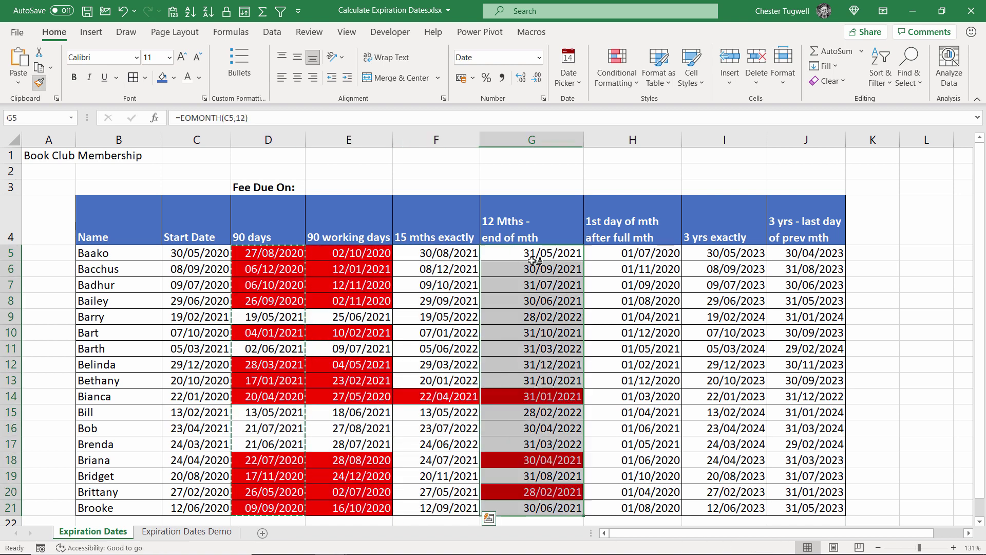
{"action": "left_click", "coordinate": [650, 253]}
{"action": "left_click", "coordinate": [725, 254]}
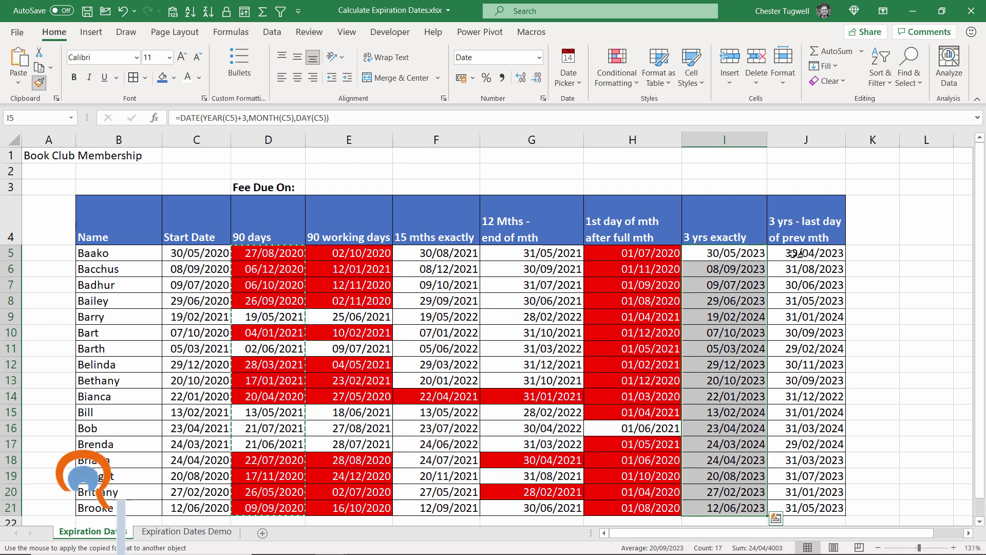
{"action": "left_click_drag", "start_coordinate": [796, 253], "coordinate": [805, 508]}
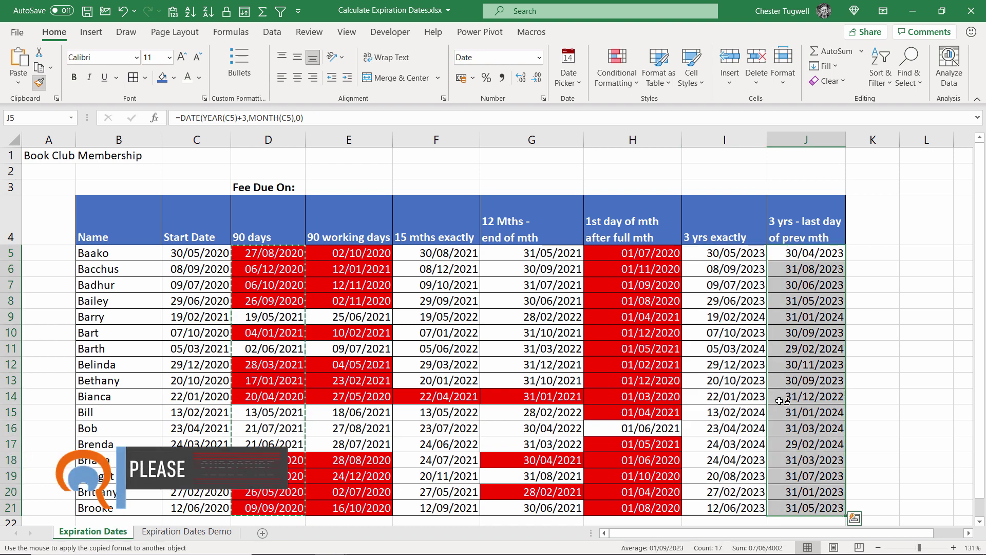